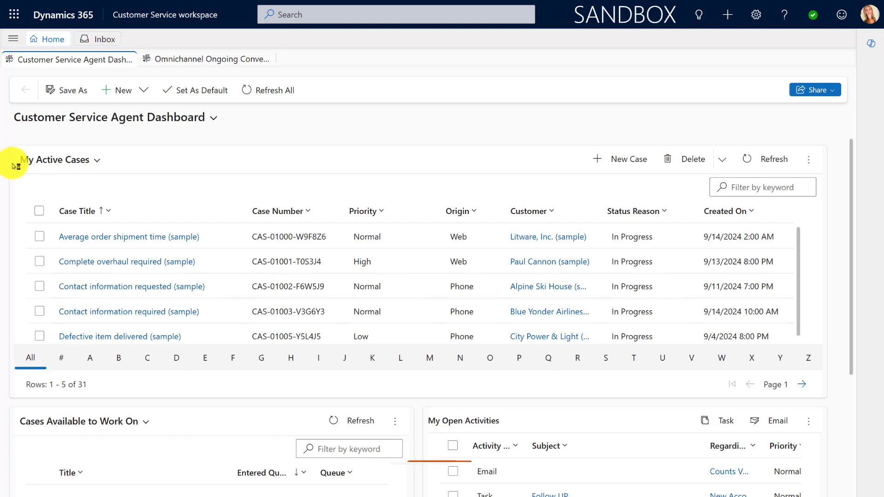
Open the HVAC Unit customer asset and expand its timeline note and its Customer Asset Summary.
{"action": "left_click", "coordinate": [13, 40]}
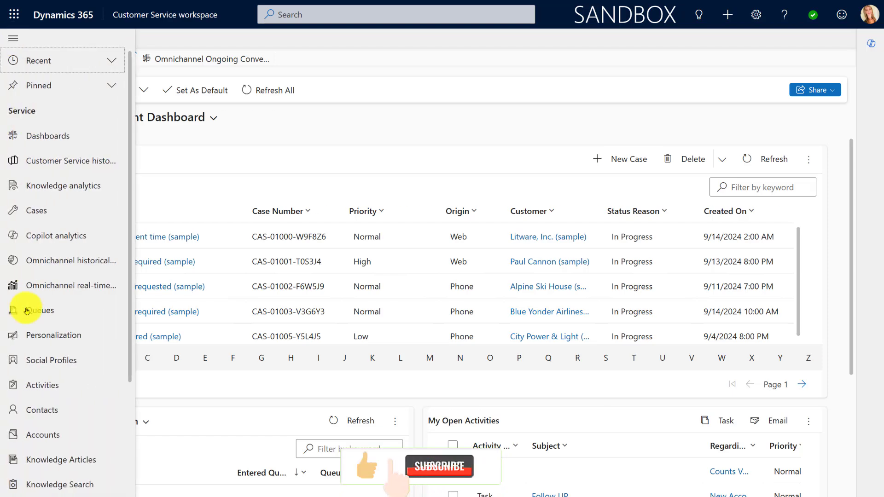
{"action": "scroll", "coordinate": [59, 352], "scroll_direction": "down", "scroll_amount": 3}
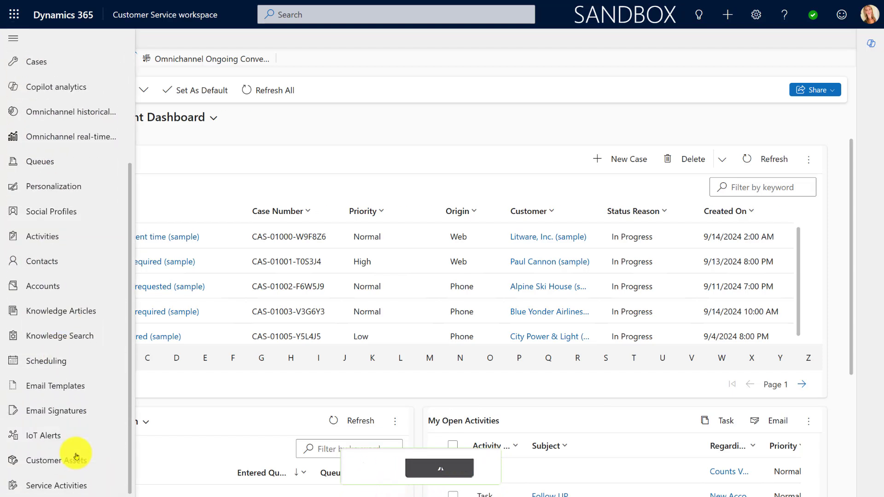
{"action": "left_click", "coordinate": [63, 461]}
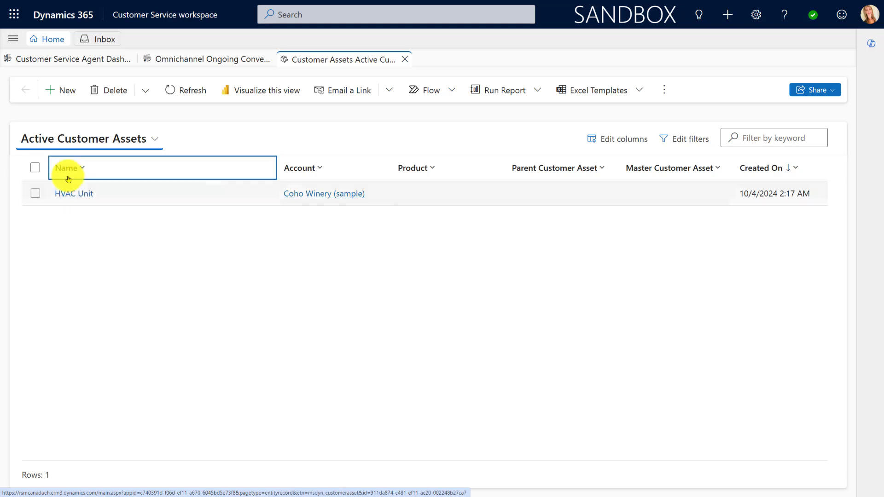
{"action": "left_click", "coordinate": [75, 195]}
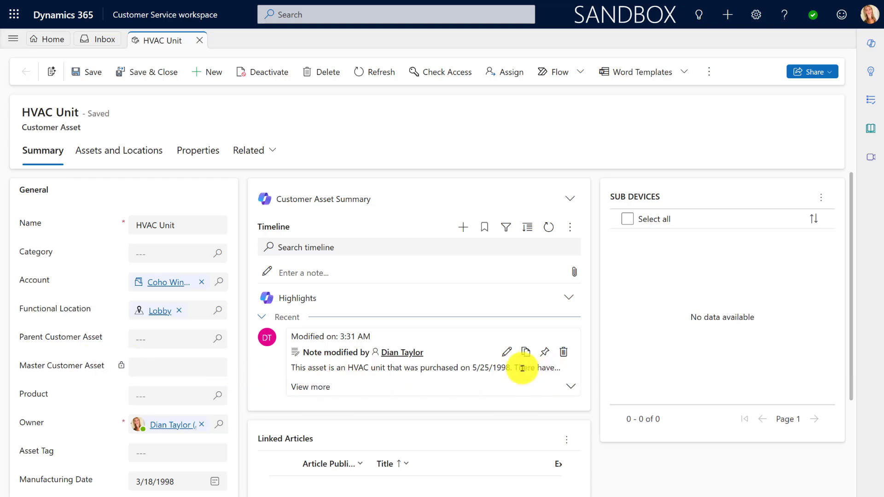
{"action": "left_click", "coordinate": [571, 385]}
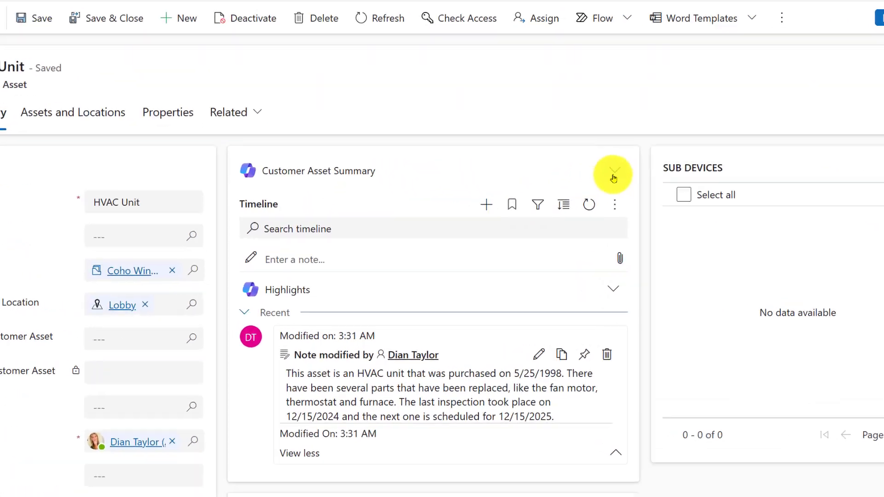
{"action": "left_click", "coordinate": [614, 175]}
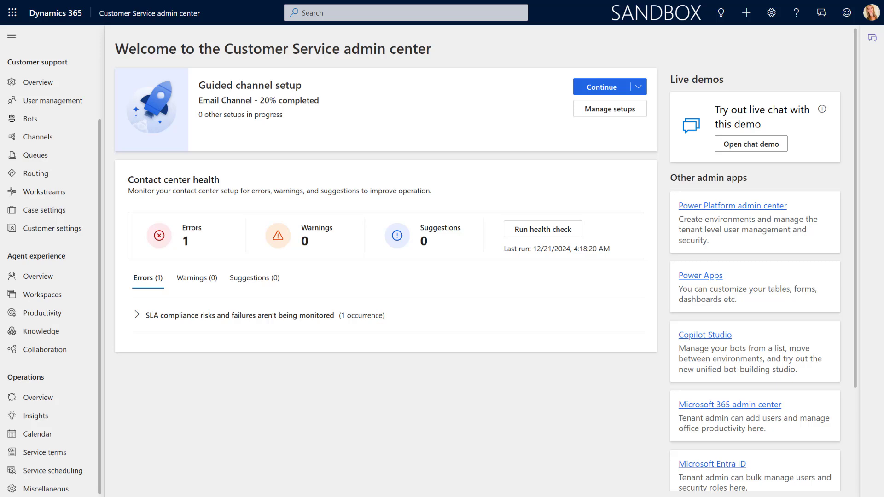
In the Customer Service admin center, open the Summaries productivity settings and locate the Custom record summaries section.
{"action": "left_click", "coordinate": [58, 314]}
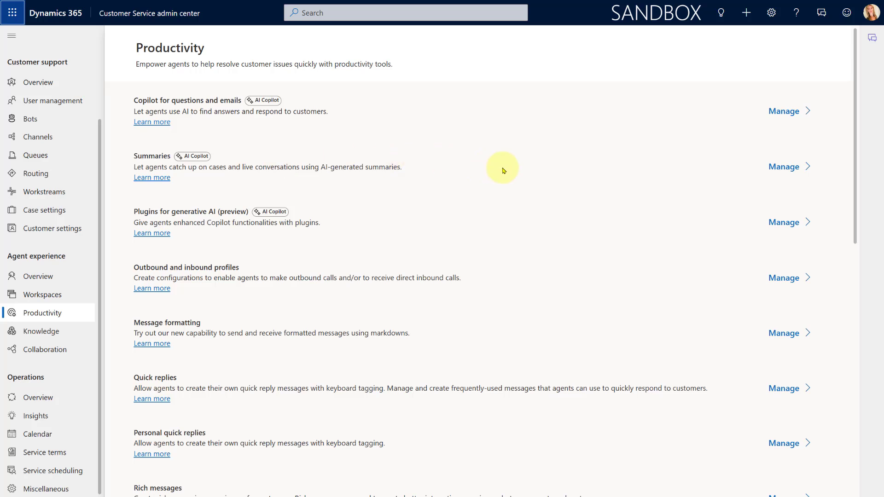
{"action": "left_click", "coordinate": [778, 169]}
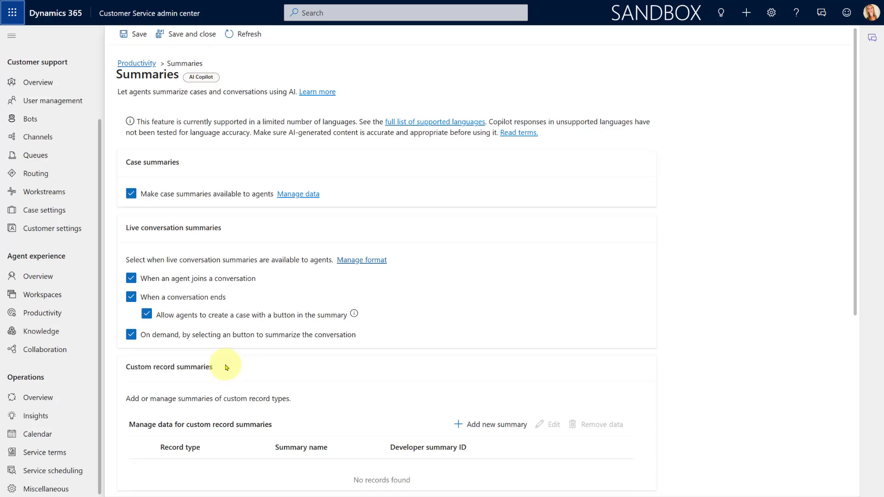
{"action": "scroll", "coordinate": [227, 367], "scroll_direction": "down", "scroll_amount": 4}
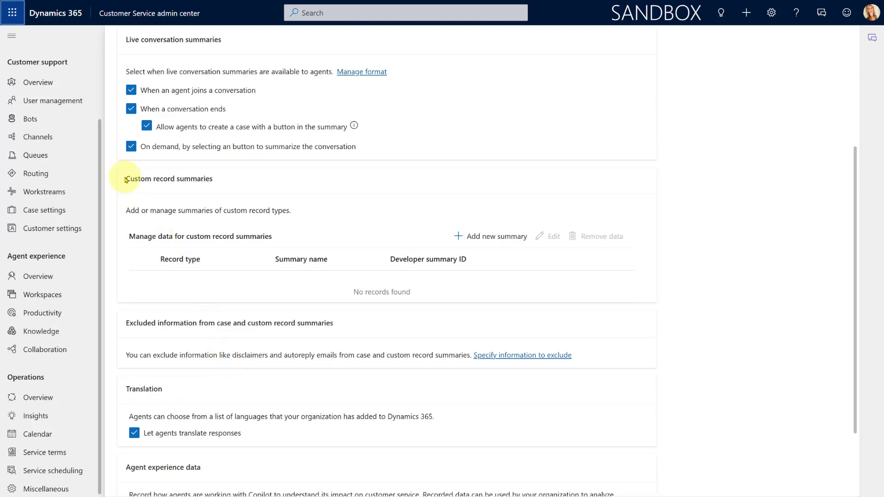
{"action": "left_click_drag", "start_coordinate": [125, 177], "coordinate": [219, 180]}
{"action": "left_click", "coordinate": [250, 183]}
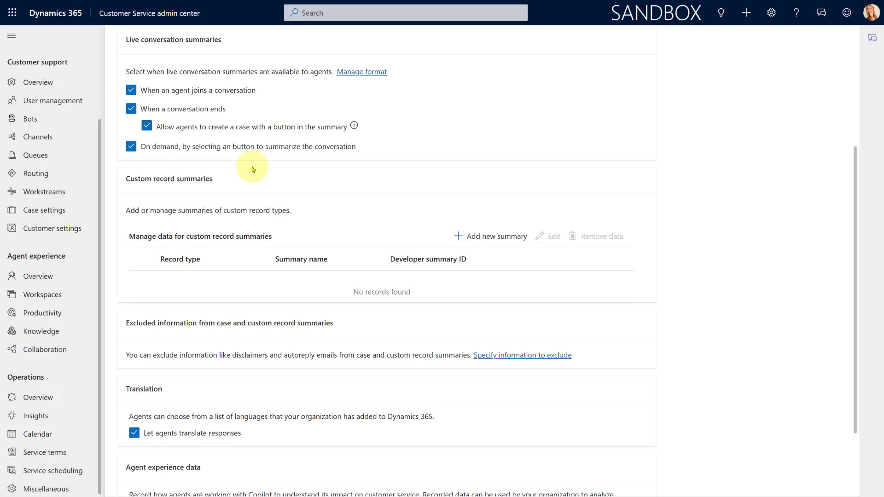
Start a new custom record summary and set its record type to Customer Asset.
{"action": "left_click", "coordinate": [489, 239]}
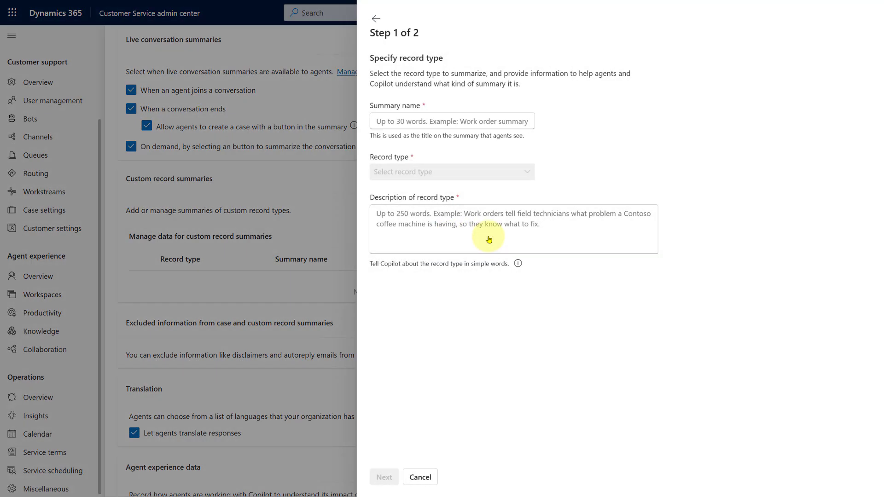
{"action": "left_click", "coordinate": [457, 174]}
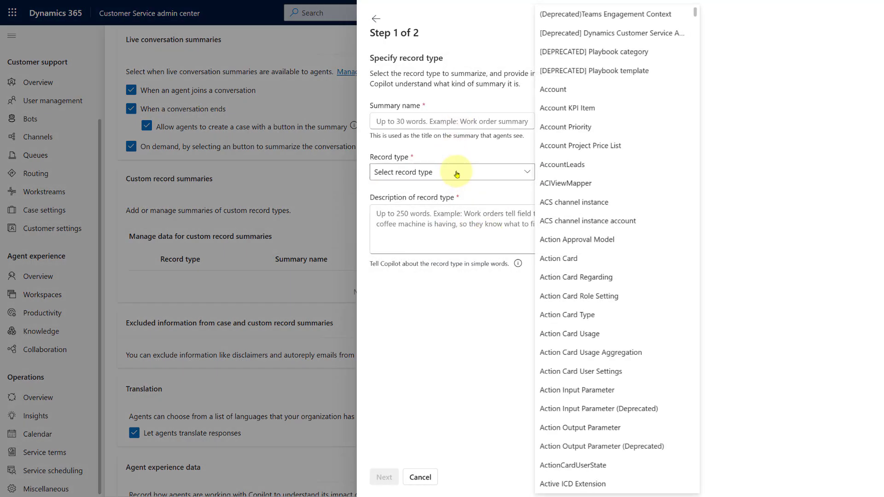
{"action": "scroll", "coordinate": [610, 228], "scroll_direction": "down", "scroll_amount": 4}
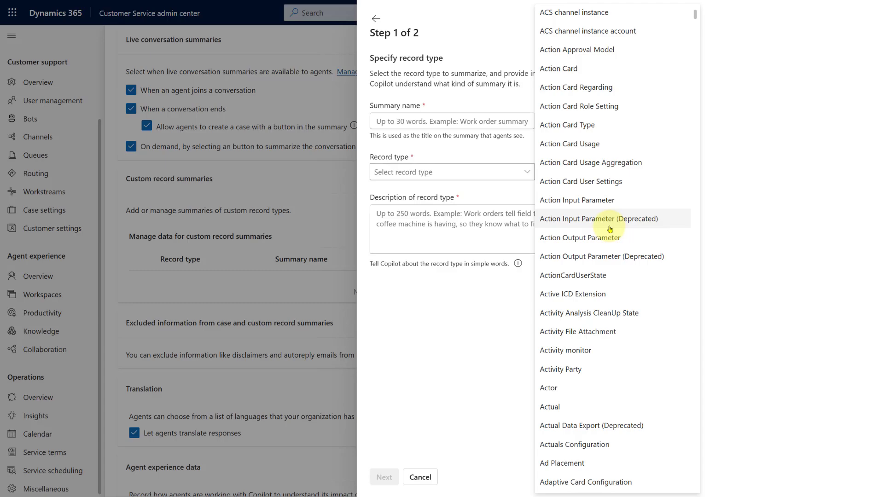
{"action": "scroll", "coordinate": [610, 229], "scroll_direction": "down", "scroll_amount": 20}
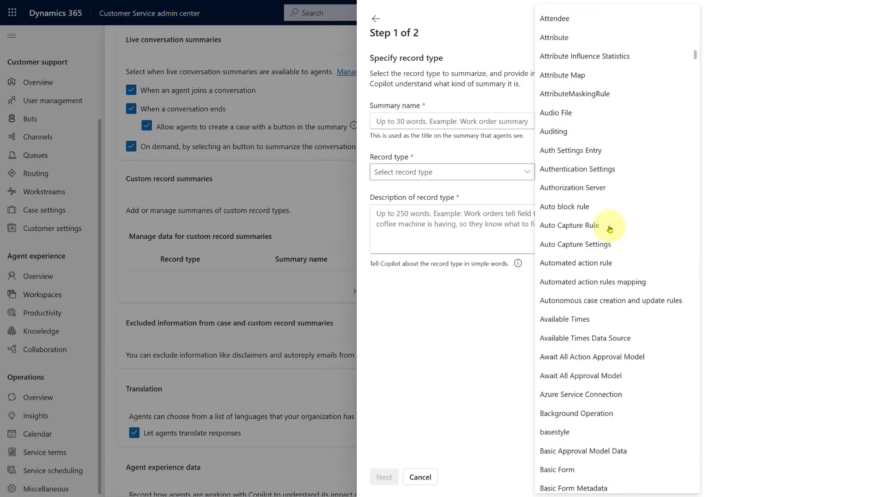
{"action": "scroll", "coordinate": [609, 229], "scroll_direction": "down", "scroll_amount": 20}
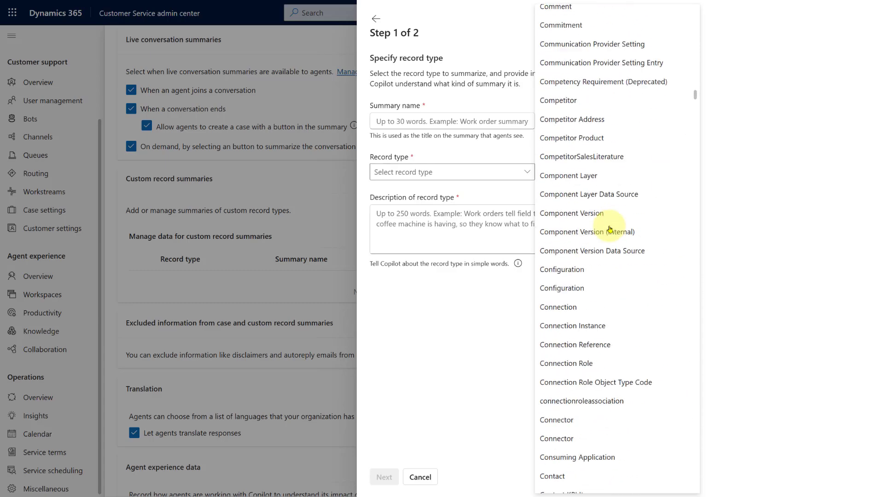
{"action": "scroll", "coordinate": [610, 228], "scroll_direction": "down", "scroll_amount": 20}
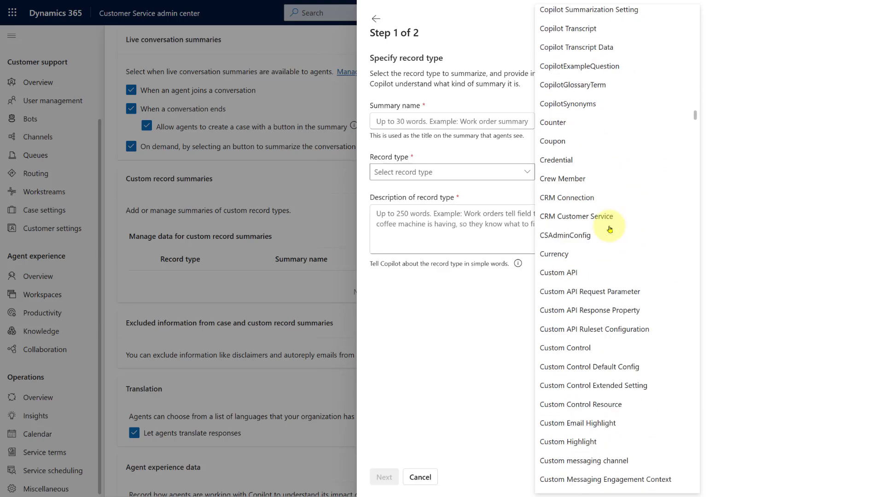
{"action": "scroll", "coordinate": [617, 297], "scroll_direction": "down", "scroll_amount": 4}
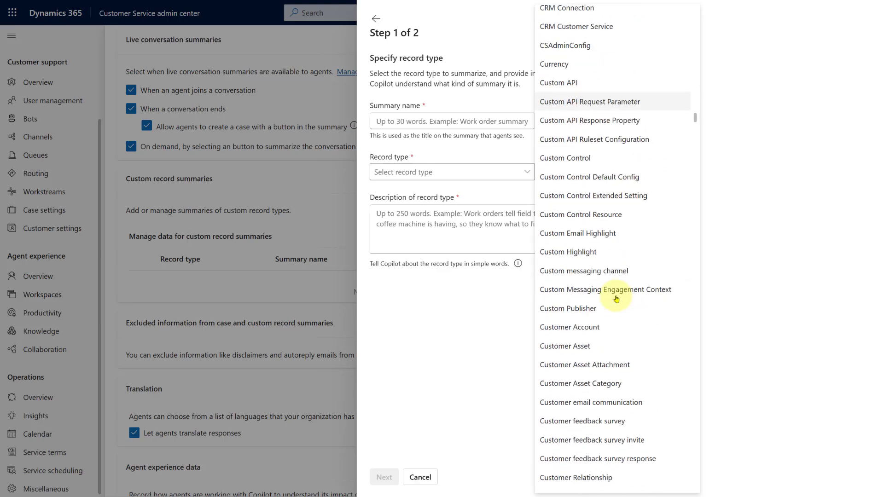
{"action": "left_click", "coordinate": [599, 347]}
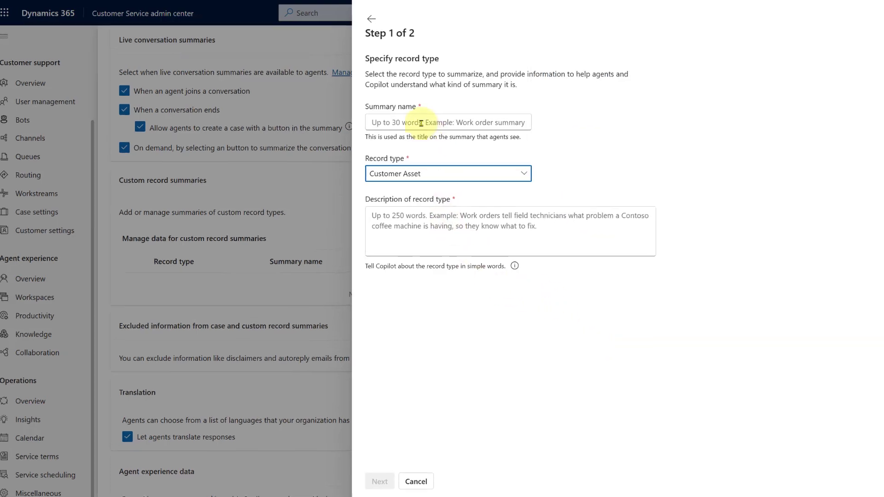
Name the new summary "Asset Summary" and check the choice of record type.
{"action": "left_click", "coordinate": [421, 123]}
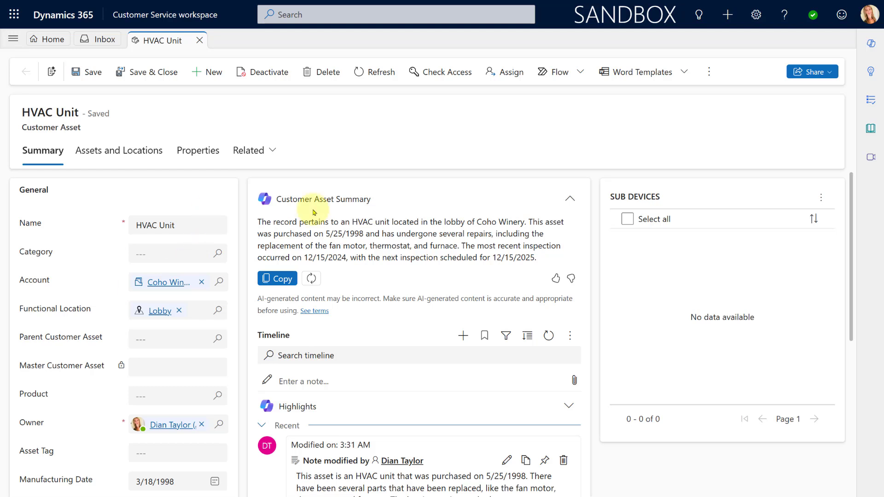
{"action": "left_click_drag", "start_coordinate": [277, 199], "coordinate": [373, 199]}
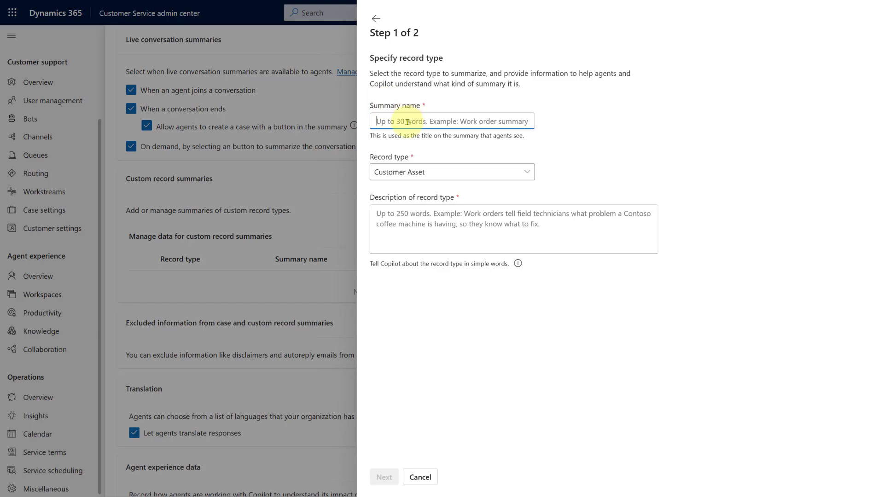
{"action": "left_click", "coordinate": [408, 122]}
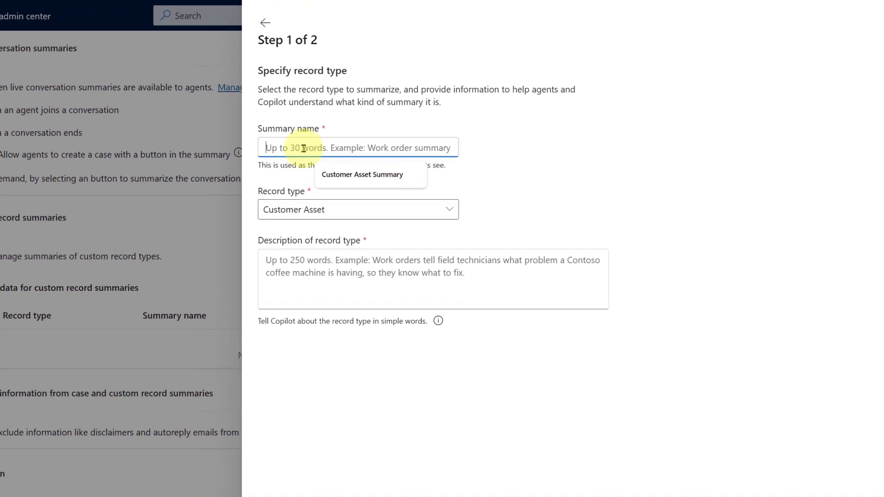
{"action": "type", "text": "Ass"}
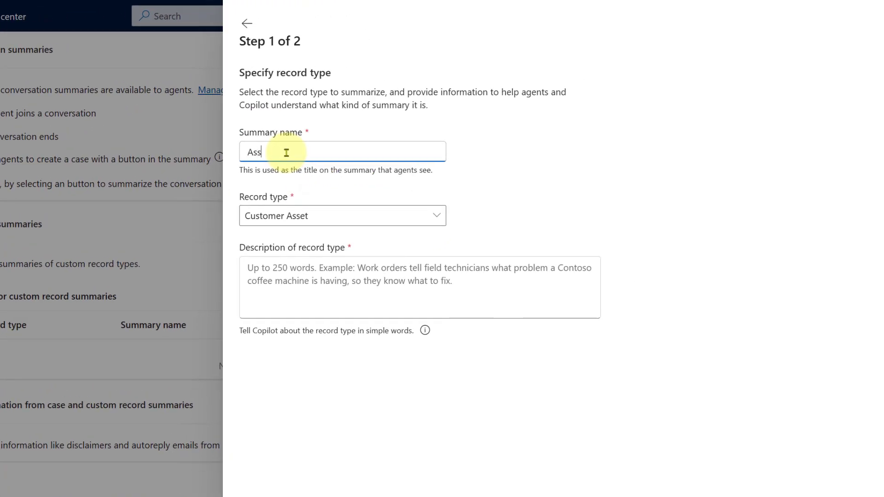
{"action": "type", "text": "et Summary"}
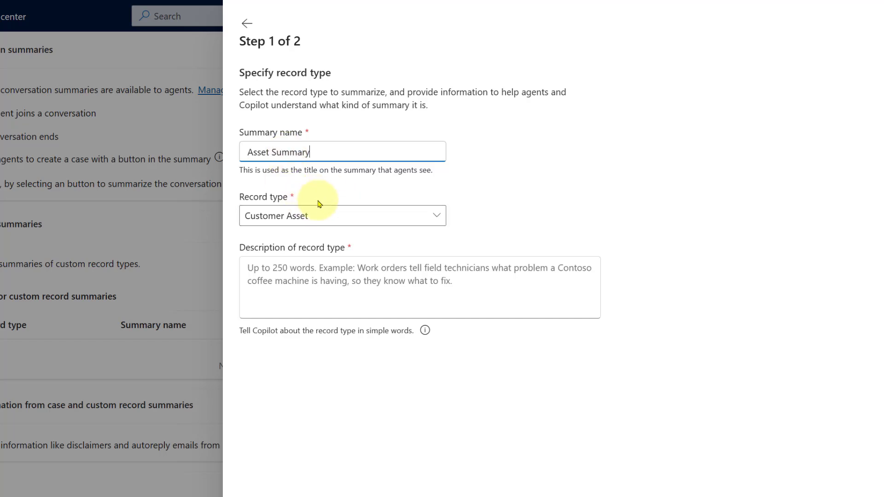
{"action": "left_click", "coordinate": [330, 218]}
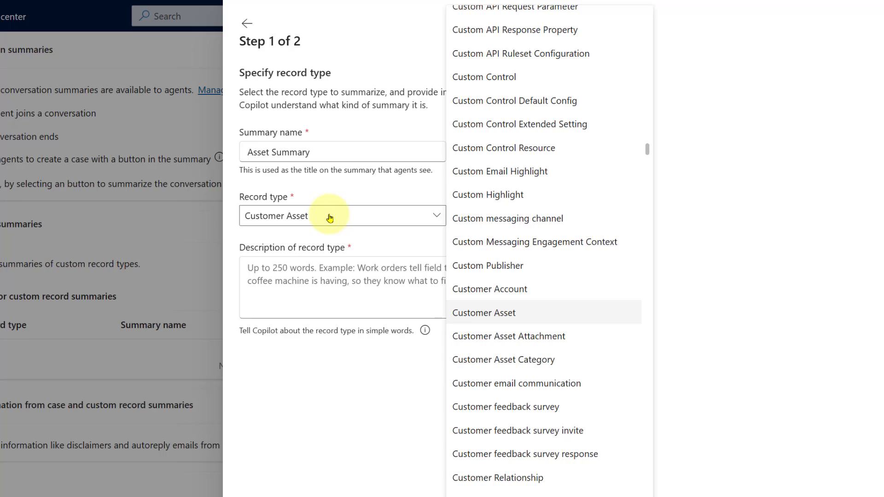
{"action": "left_click", "coordinate": [323, 196]}
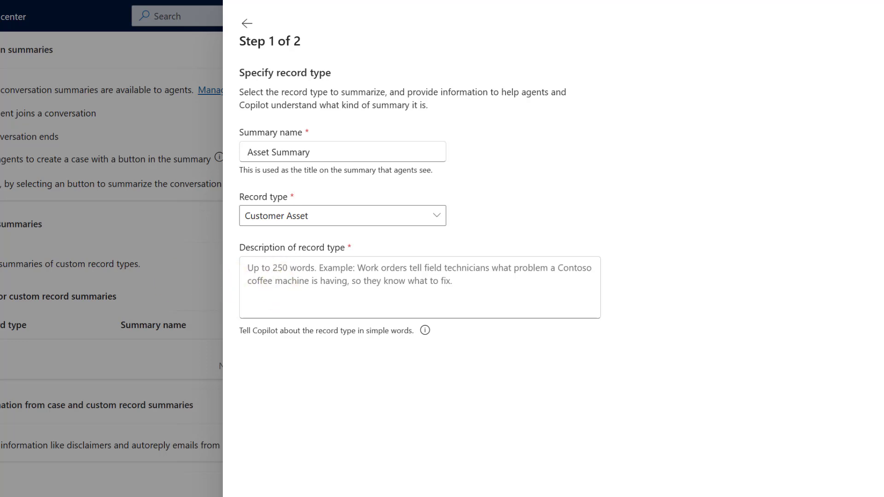
Describe the record type as assets installed at a customer location, such as HVAC units, Batteries and Coils, plus information about work performed on them.
{"action": "mouse_move", "coordinate": [426, 331]}
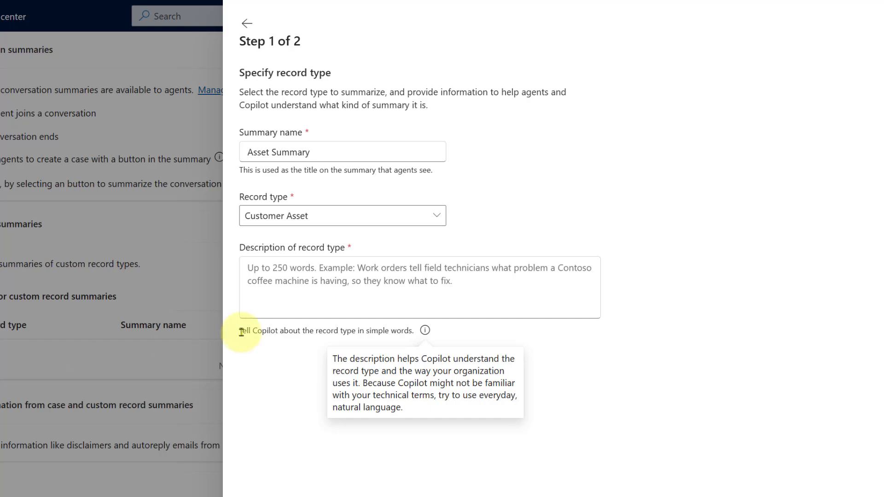
{"action": "left_click", "coordinate": [270, 265]}
{"action": "type", "text": "ustomer assets hold information about an asset that is installed at a customer location. Examples of a customer asset are: HVAC units, Batteries, Coils, etc. It also shows information about the work that has been performed on the asset."}
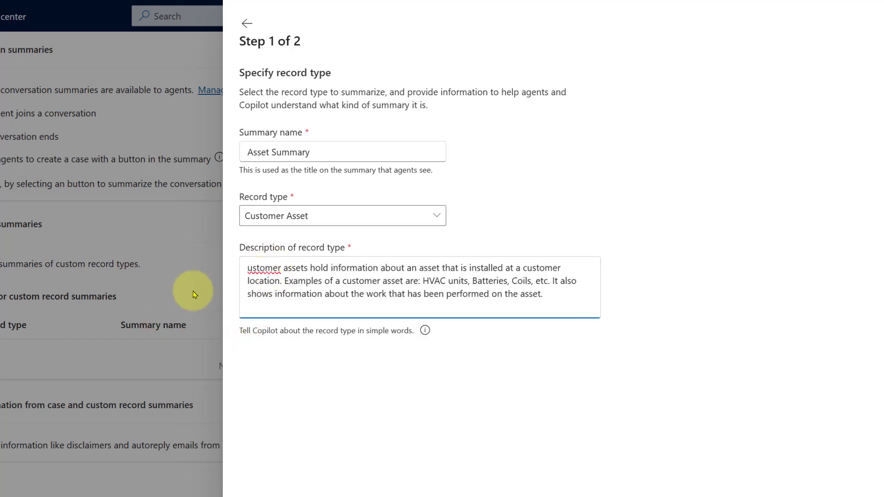
{"action": "left_click", "coordinate": [248, 269]}
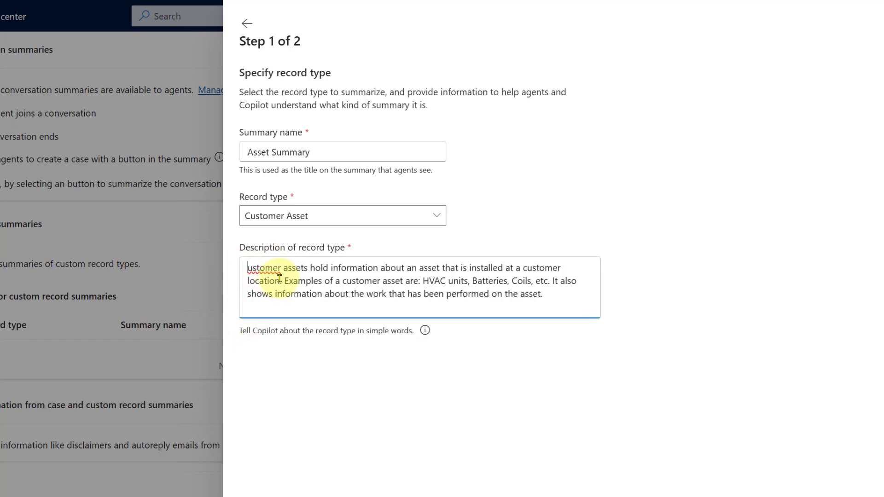
{"action": "type", "text": "C"}
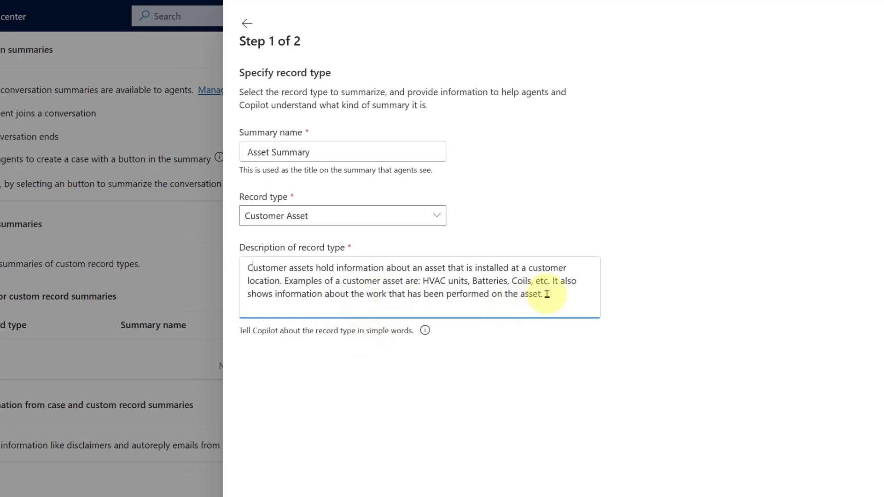
Delete the description's last sentence about work performed on the asset and proceed to specifying the summary's data.
{"action": "mouse_move", "coordinate": [543, 295]}
{"action": "left_mouse_down"}
{"action": "mouse_move", "coordinate": [300, 294]}
{"action": "mouse_move", "coordinate": [247, 284]}
{"action": "mouse_move", "coordinate": [493, 306]}
{"action": "mouse_move", "coordinate": [554, 292]}
{"action": "mouse_move", "coordinate": [553, 285]}
{"action": "left_mouse_up"}
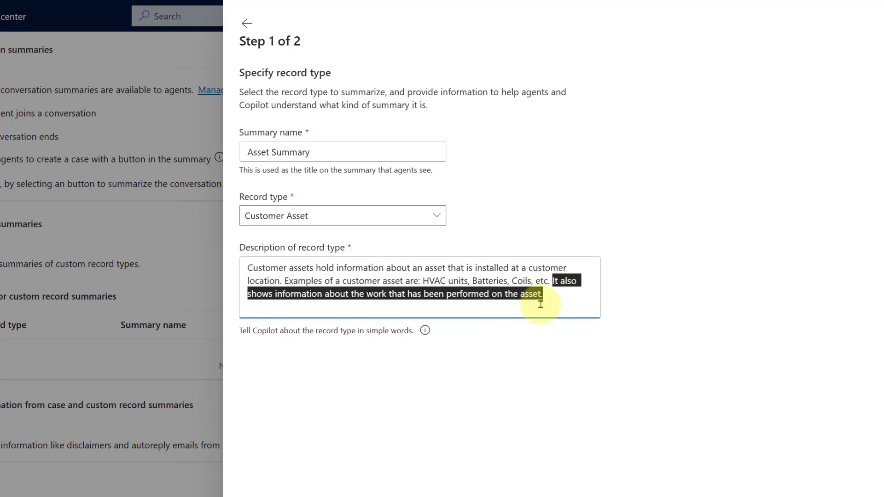
{"action": "key", "text": "BackSpace"}
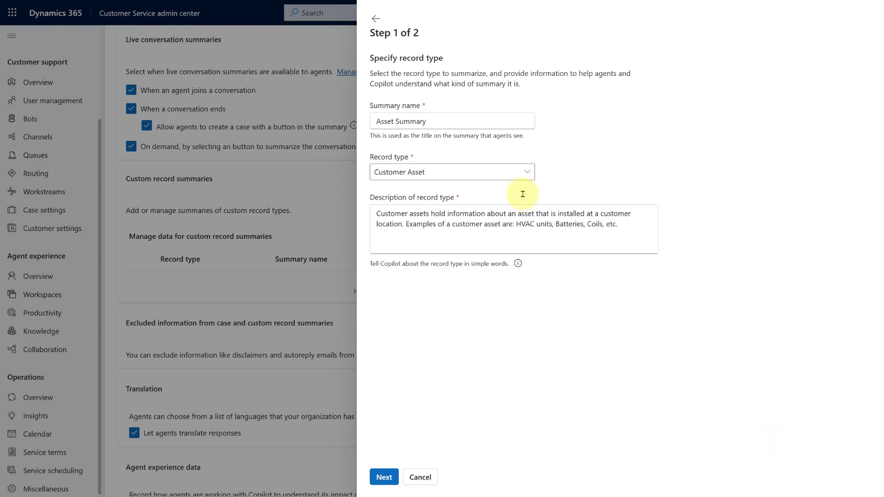
{"action": "left_click", "coordinate": [384, 477]}
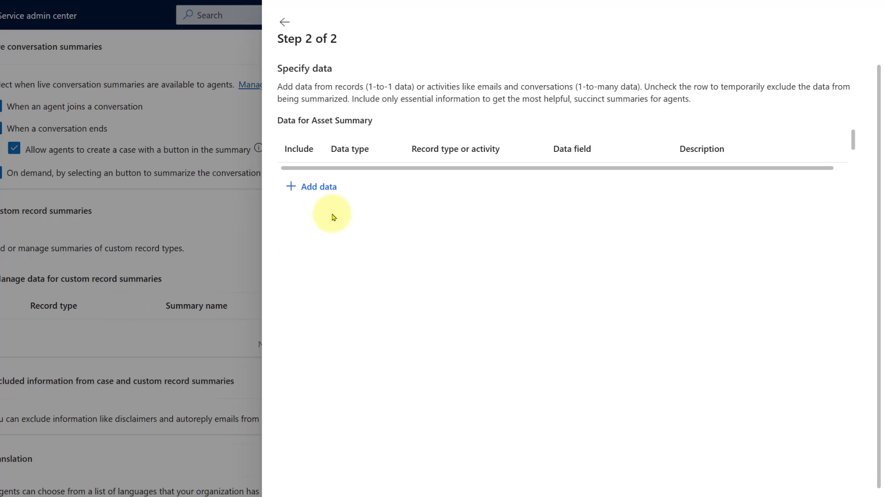
Add a 1-to-1 data row to the Asset Summary and set its record type to the root Customer Asset.
{"action": "left_click", "coordinate": [321, 186]}
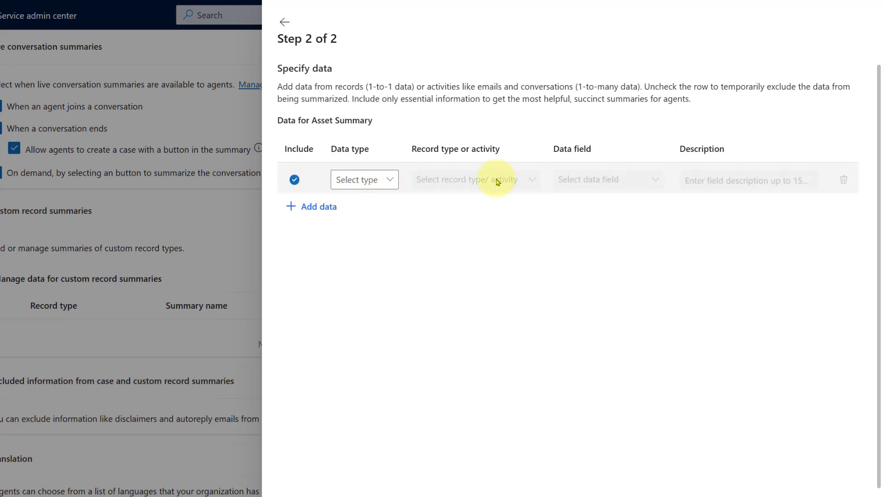
{"action": "left_click", "coordinate": [358, 184]}
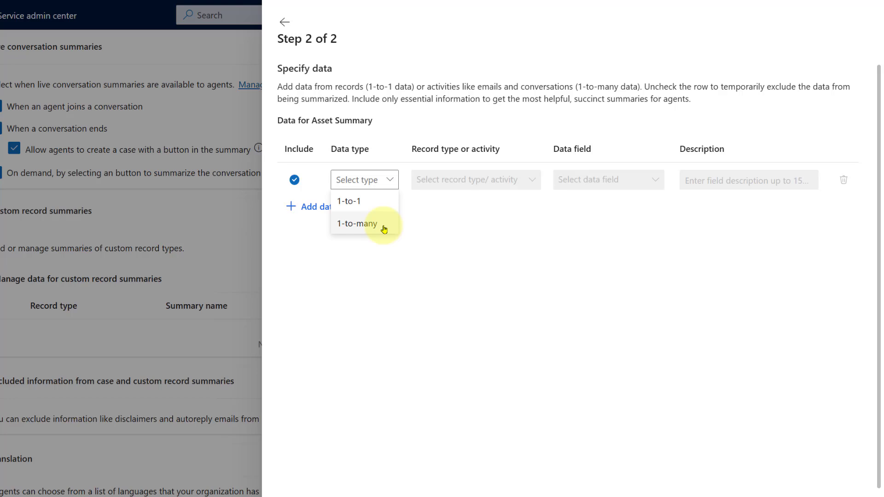
{"action": "left_click", "coordinate": [386, 202]}
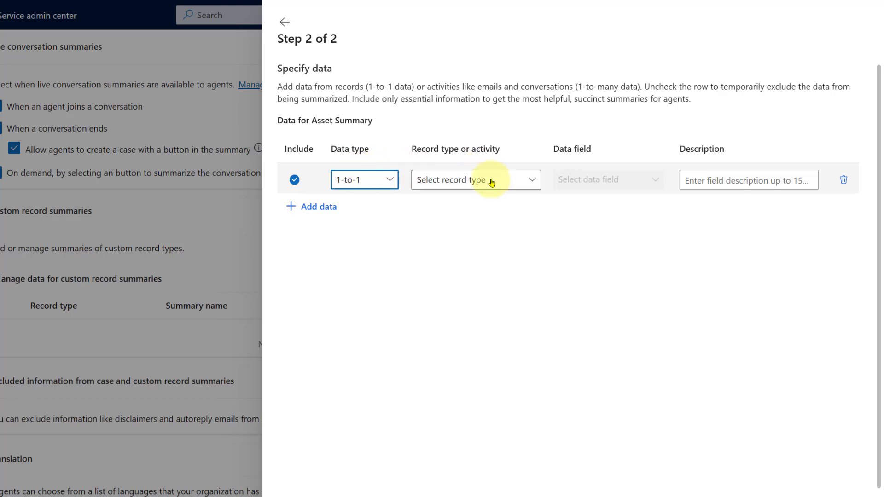
{"action": "left_click", "coordinate": [493, 179]}
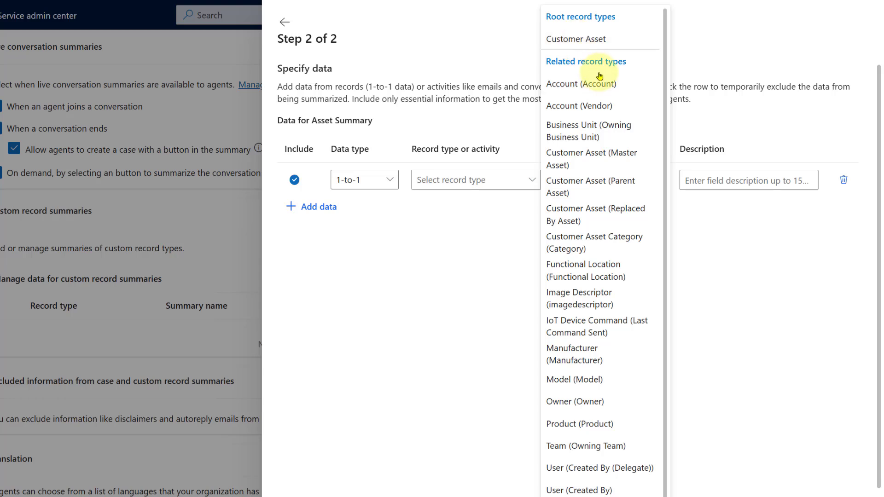
{"action": "left_click", "coordinate": [391, 180]}
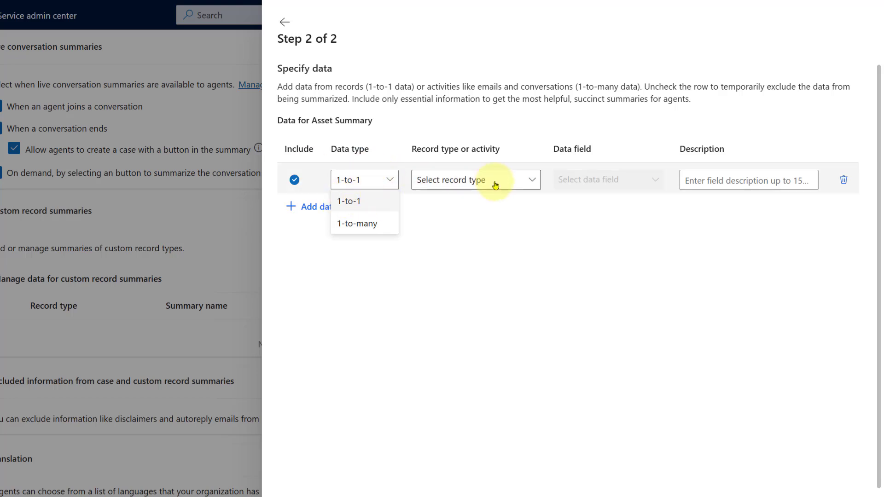
{"action": "left_click", "coordinate": [442, 180]}
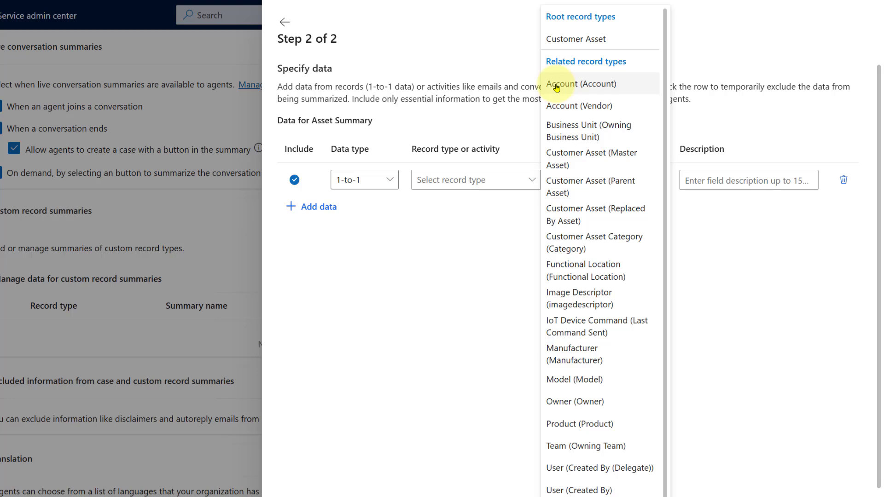
{"action": "left_click", "coordinate": [571, 42]}
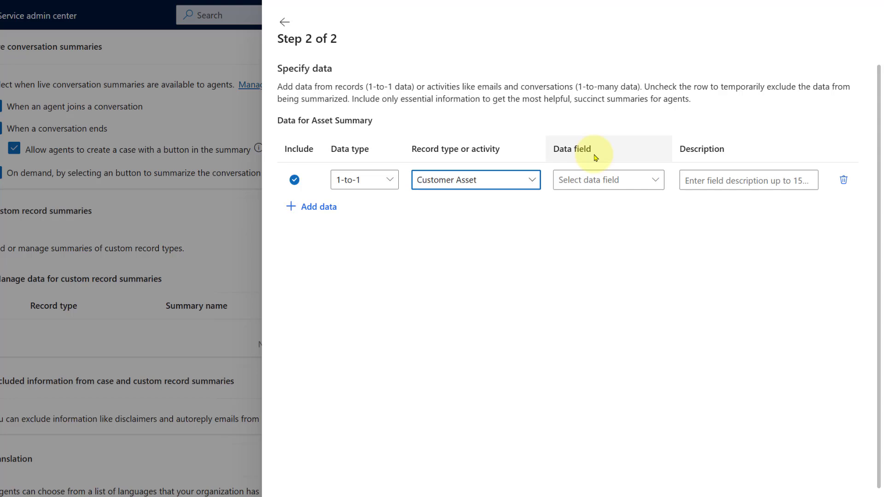
Choose Name as the Customer Asset row's data field and describe it as "This is the name of the asset.".
{"action": "left_click", "coordinate": [602, 182]}
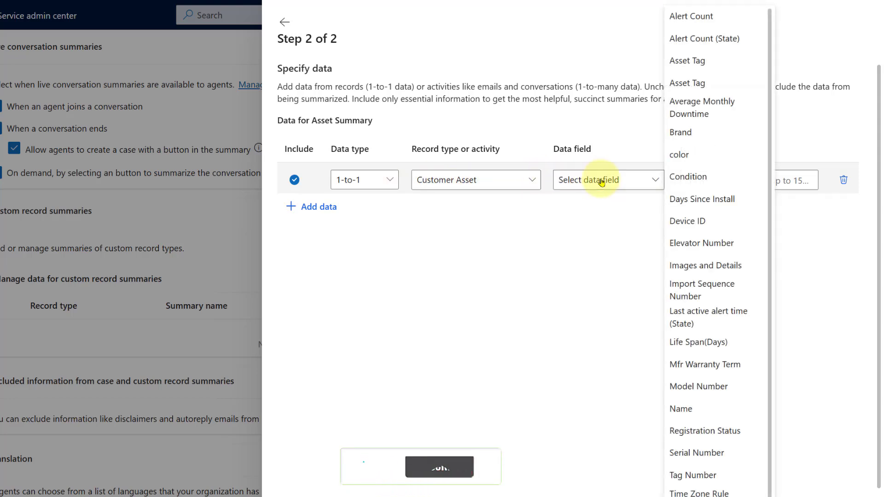
{"action": "scroll", "coordinate": [712, 179], "scroll_direction": "down", "scroll_amount": 1}
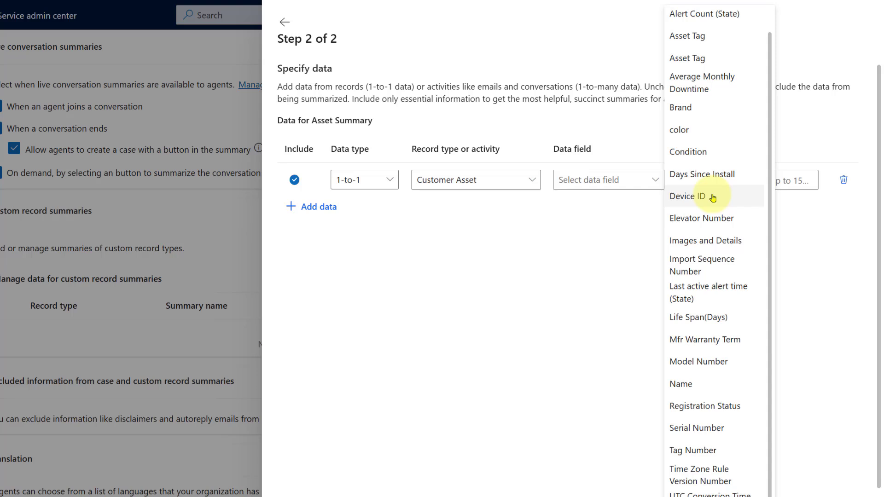
{"action": "left_click", "coordinate": [704, 393]}
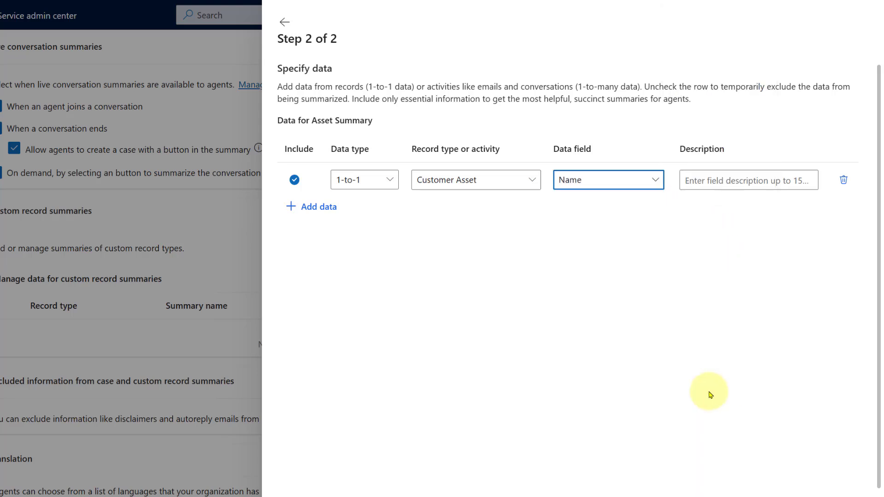
{"action": "left_click", "coordinate": [719, 180]}
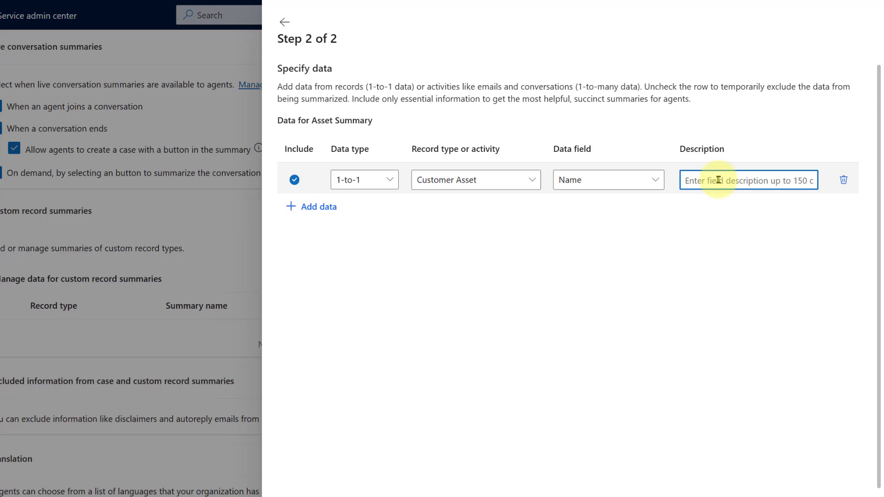
{"action": "type", "text": "This is the name of the asset."}
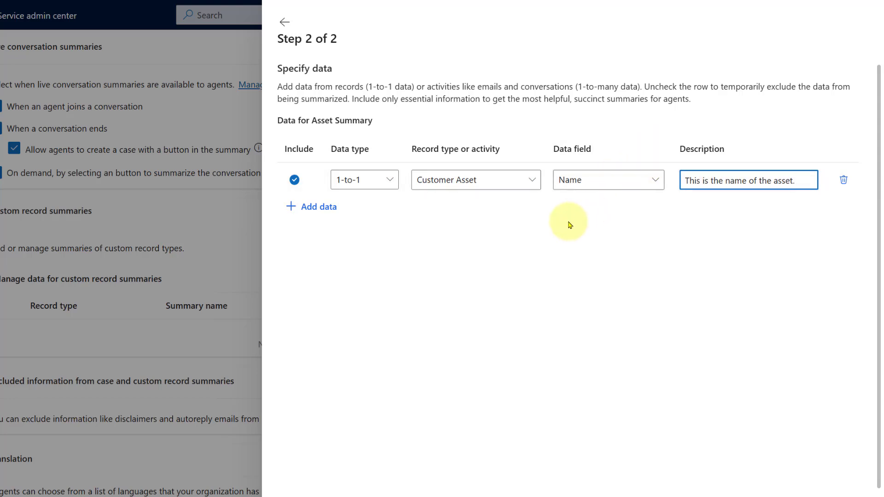
Add a second 1-to-1 data row using the Account (Account) record type and the Account Name field.
{"action": "left_click", "coordinate": [327, 208]}
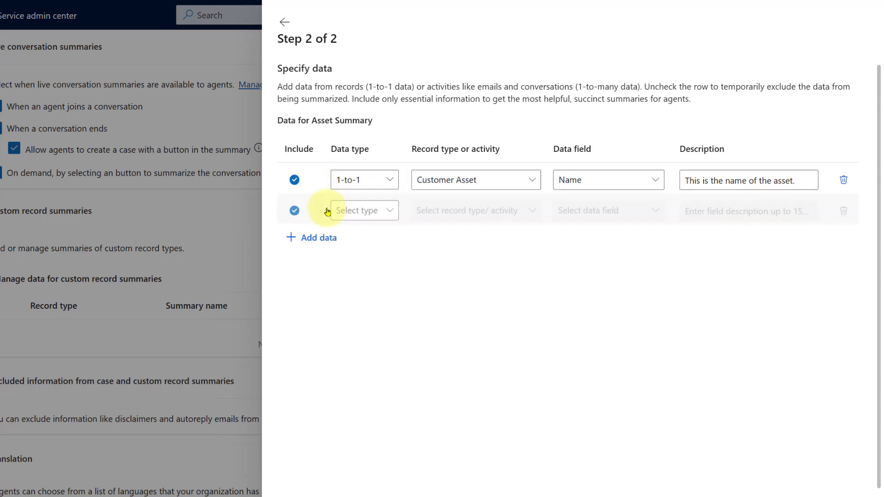
{"action": "left_click", "coordinate": [370, 211]}
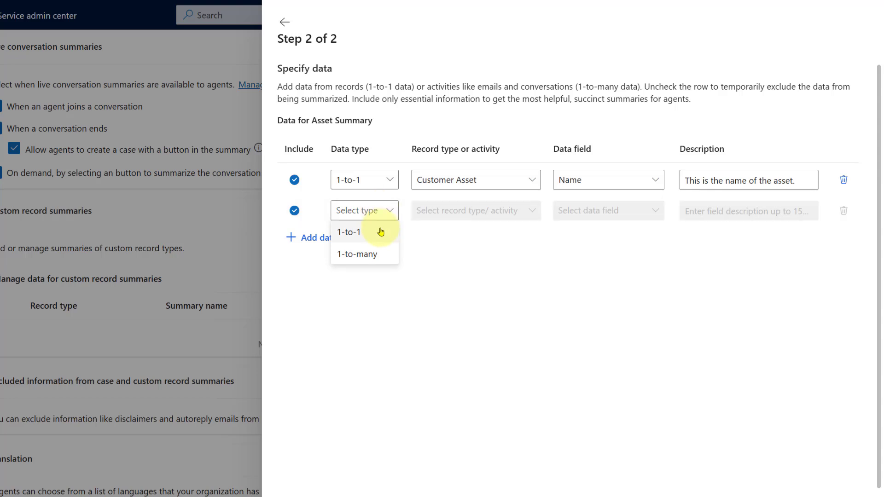
{"action": "left_click", "coordinate": [381, 232]}
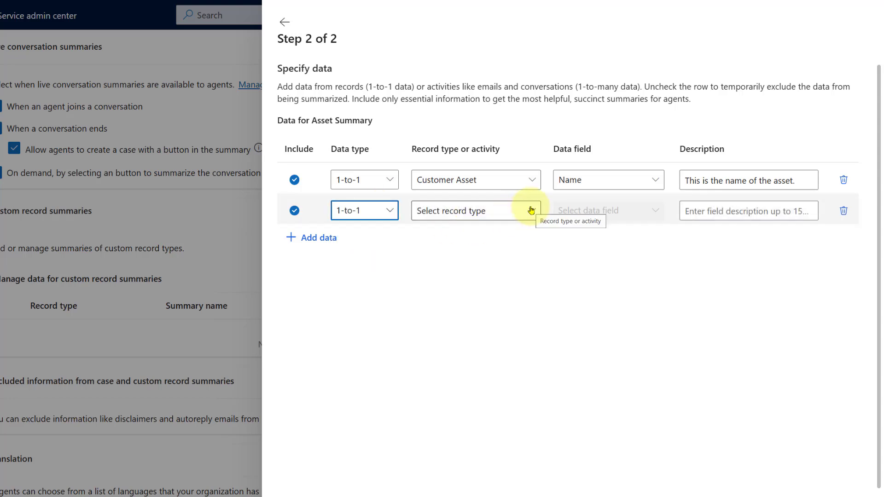
{"action": "left_click", "coordinate": [531, 211]}
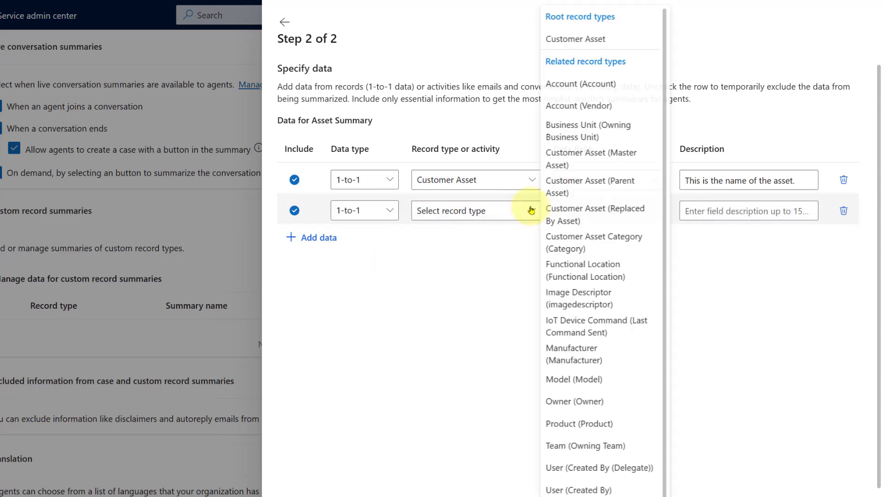
{"action": "left_click", "coordinate": [566, 85]}
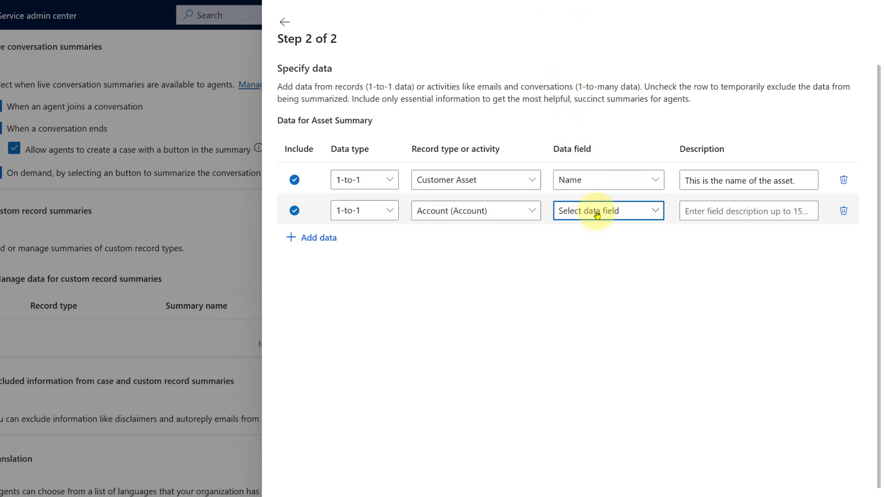
{"action": "left_click", "coordinate": [594, 212]}
{"action": "left_click", "coordinate": [742, 17]}
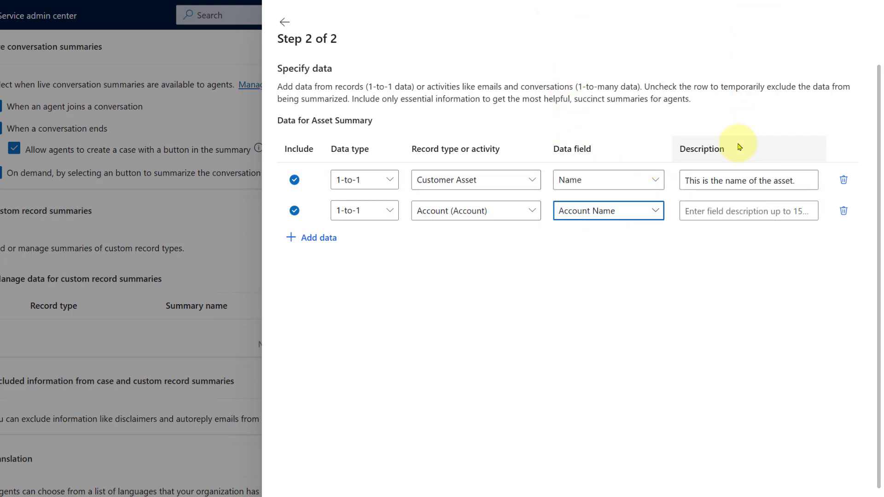
Reuse the first row's description for the Account Name row, reworded to "This is the name of the owning account.".
{"action": "left_click_drag", "start_coordinate": [685, 181], "coordinate": [811, 179]}
{"action": "key", "text": "ctrl+c"}
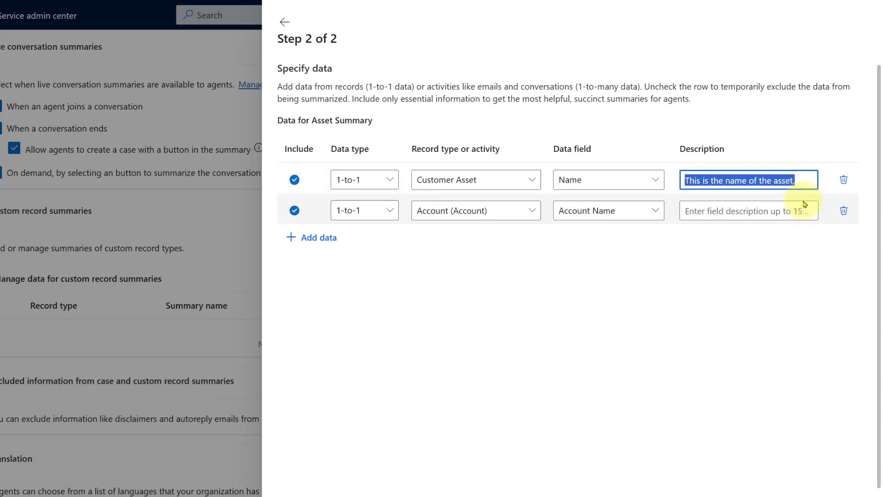
{"action": "left_click", "coordinate": [787, 207]}
{"action": "key", "text": "ctrl+v"}
{"action": "key", "text": "shift+Left"}
{"action": "key", "text": "shift+Left"}
{"action": "key", "text": "shift+Left"}
{"action": "key", "text": "shift+Left"}
{"action": "key", "text": "shift+Left"}
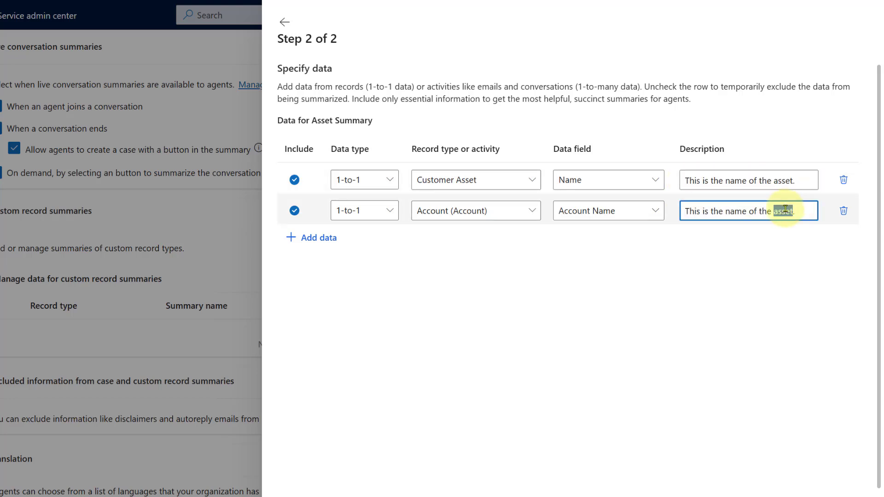
{"action": "key", "text": "BackSpace"}
{"action": "type", "text": "ccount"}
{"action": "key", "text": "BackSpace"}
{"action": "key", "text": "BackSpace"}
{"action": "key", "text": "BackSpace"}
{"action": "key", "text": "BackSpace"}
{"action": "key", "text": "BackSpace"}
{"action": "key", "text": "BackSpace"}
{"action": "key", "text": "BackSpace"}
{"action": "type", "text": "owning account"}
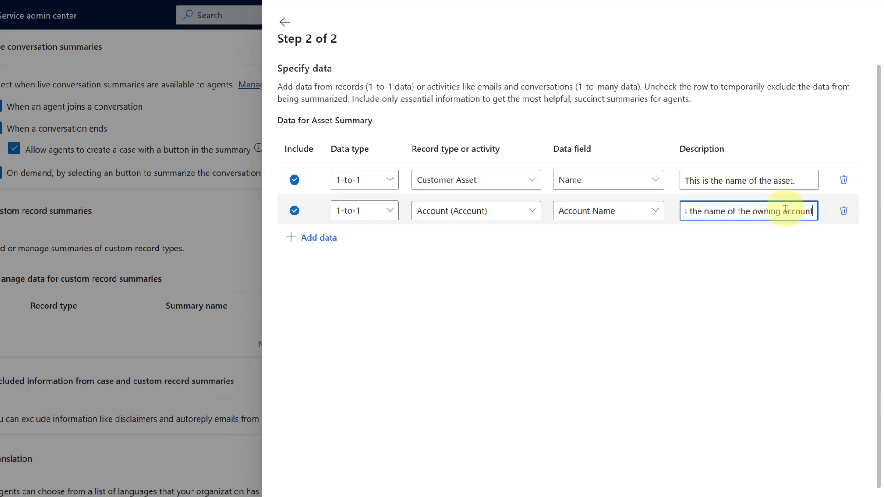
{"action": "type", "text": "."}
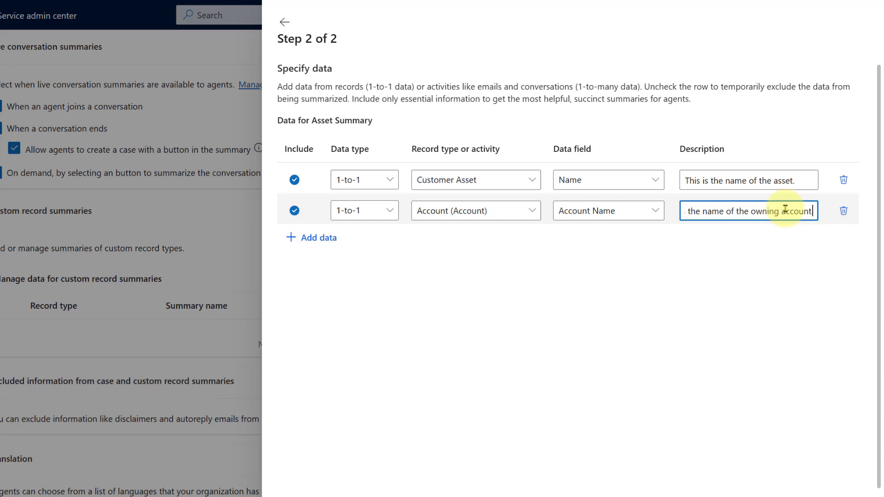
Add a third 1-to-1 data row using the Functional Location (Functional Location) record type and its Name field.
{"action": "left_click", "coordinate": [320, 237]}
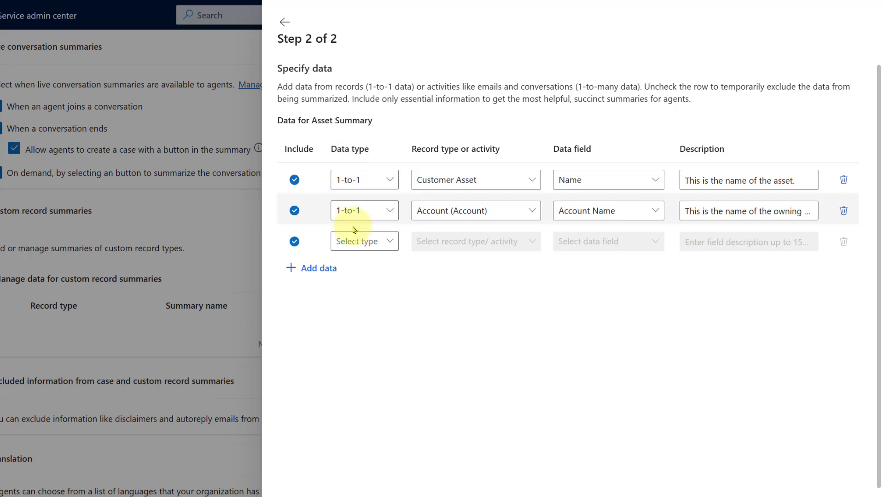
{"action": "left_click", "coordinate": [361, 243]}
{"action": "left_click", "coordinate": [361, 258]}
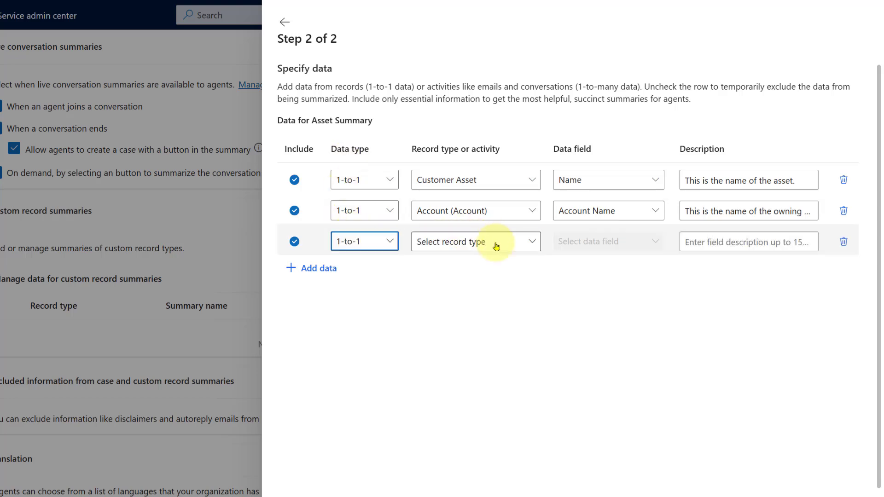
{"action": "left_click", "coordinate": [496, 246]}
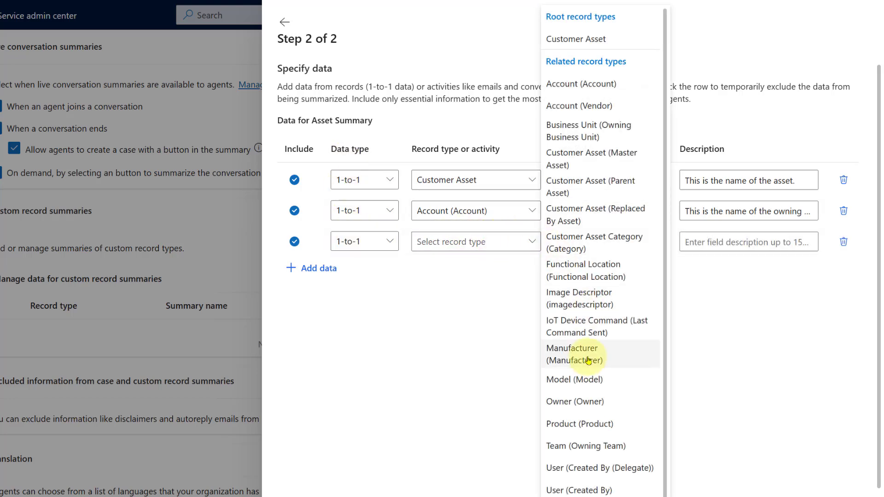
{"action": "left_click", "coordinate": [582, 272]}
{"action": "left_click", "coordinate": [595, 243]}
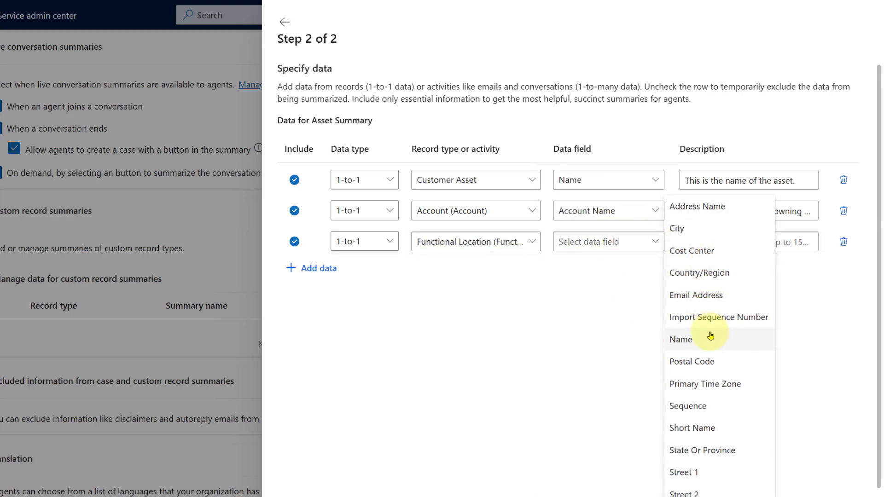
{"action": "left_click", "coordinate": [711, 337]}
Describe the Functional Location row's Name field as "The location the asset is located at".
{"action": "left_click", "coordinate": [714, 242]}
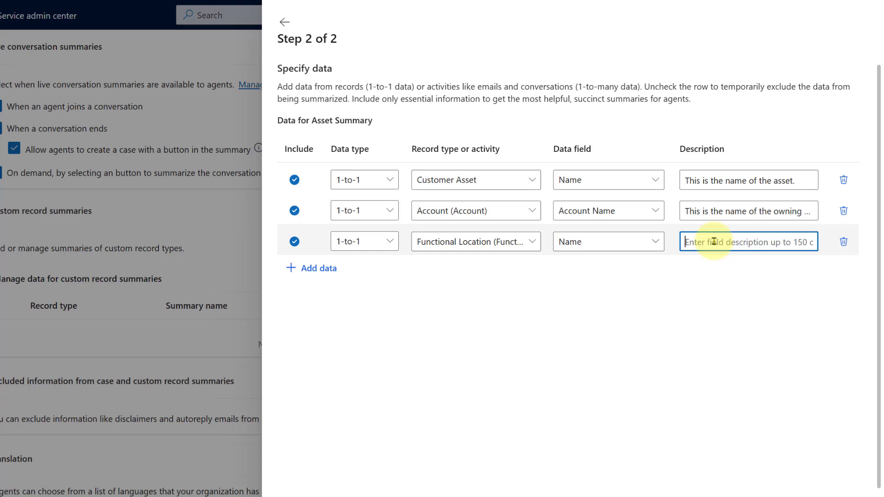
{"action": "type", "text": "The location t"}
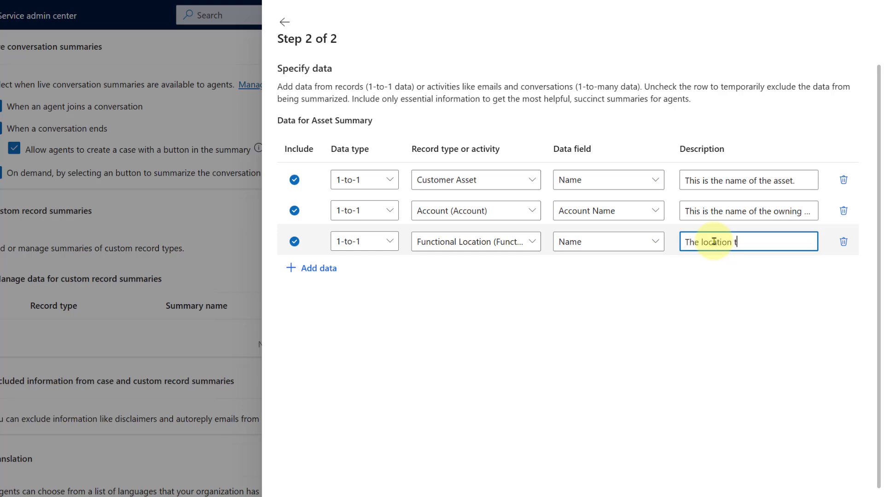
{"action": "type", "text": "he asset is located at"}
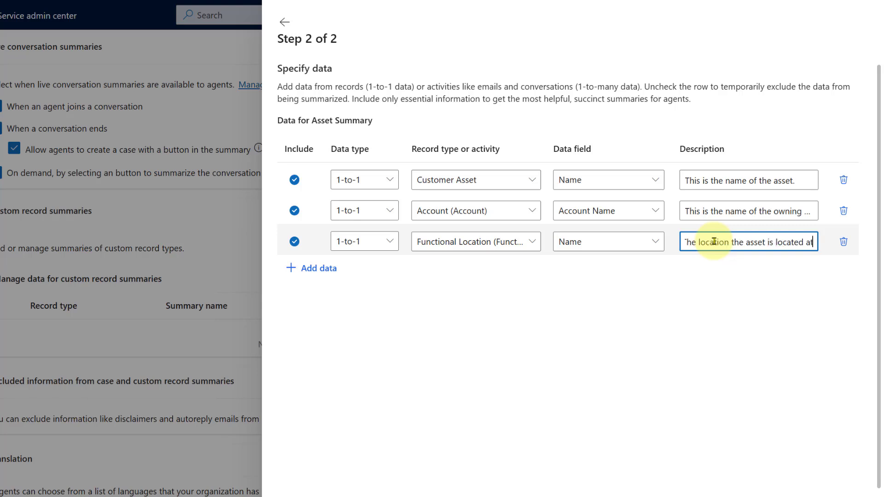
{"action": "left_click", "coordinate": [610, 309]}
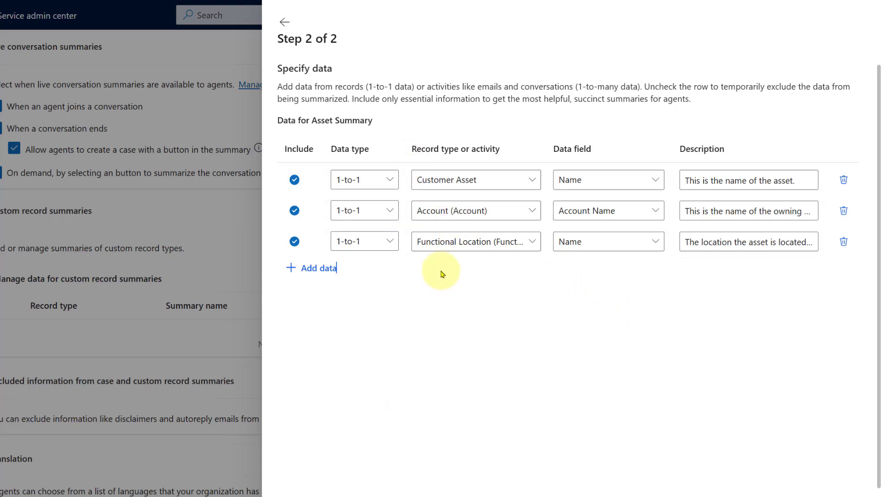
Add a 1-to-many data row using the Note (Regarding) record type and its Description field.
{"action": "left_click", "coordinate": [308, 268]}
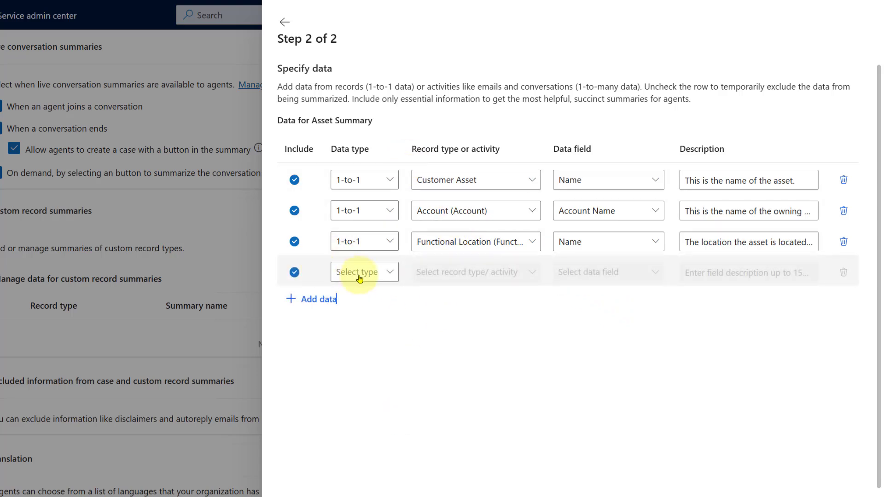
{"action": "left_click", "coordinate": [363, 276]}
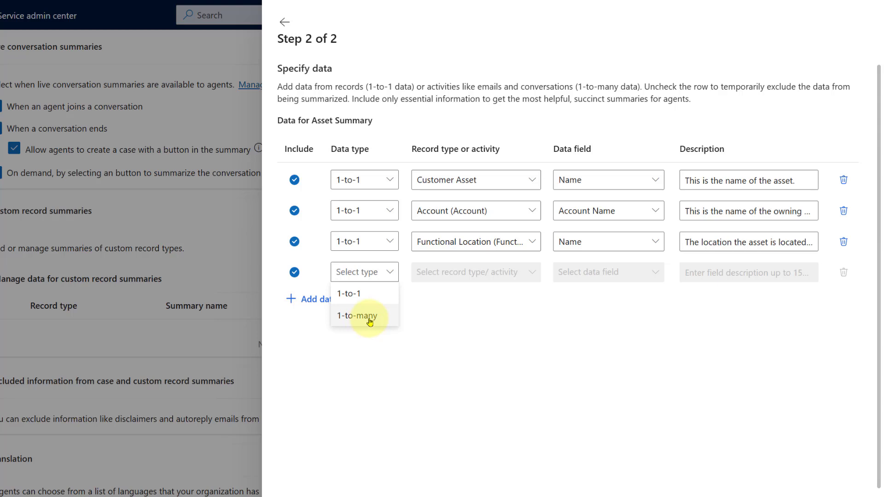
{"action": "left_click", "coordinate": [370, 321]}
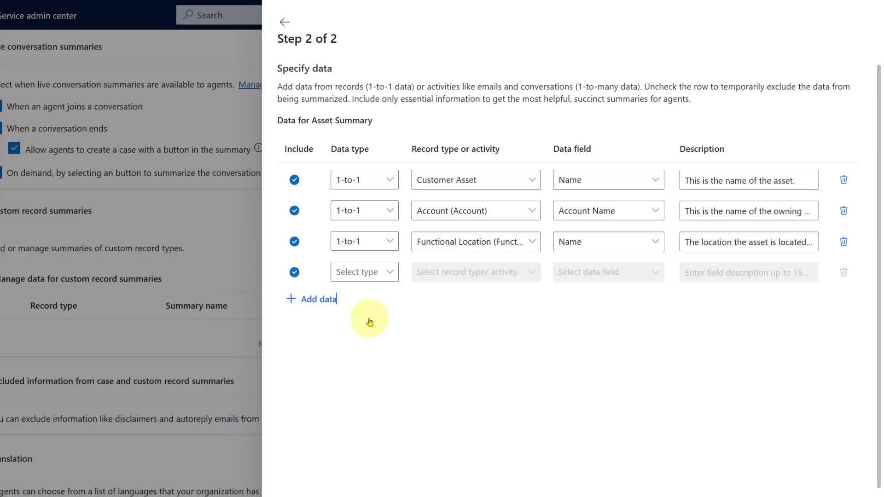
{"action": "left_click", "coordinate": [454, 280]}
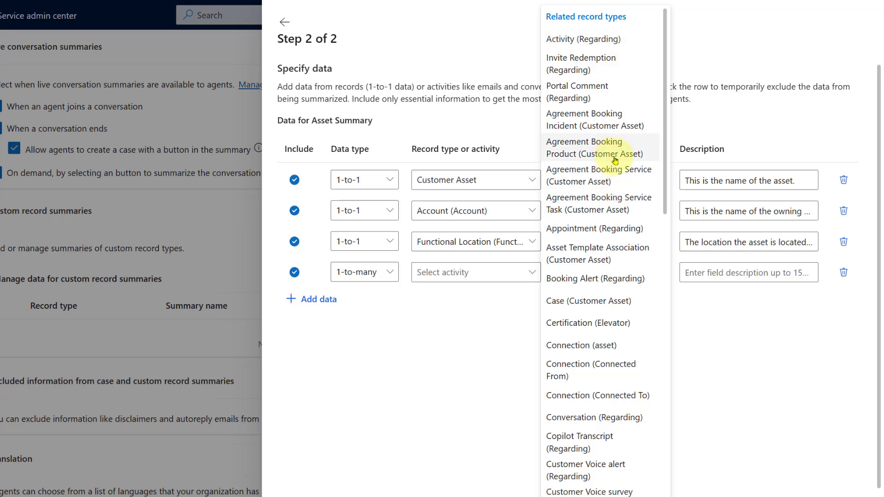
{"action": "left_click_drag", "start_coordinate": [667, 136], "coordinate": [672, 298]}
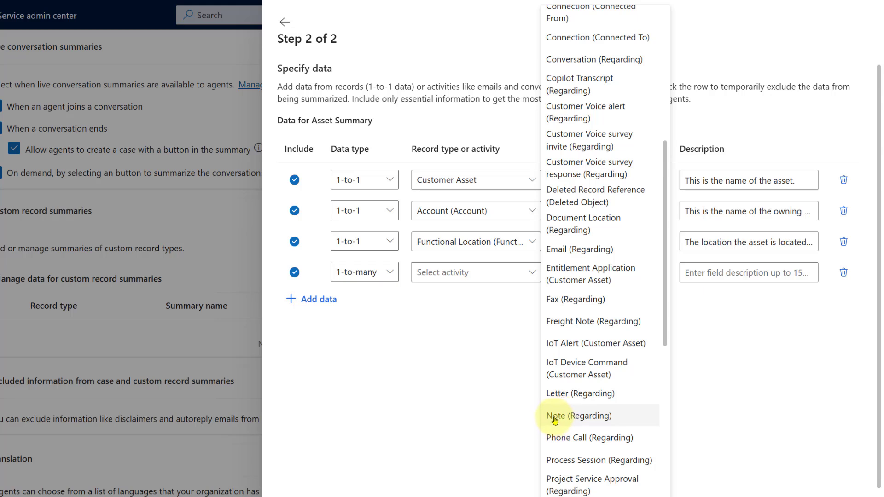
{"action": "left_click", "coordinate": [582, 417]}
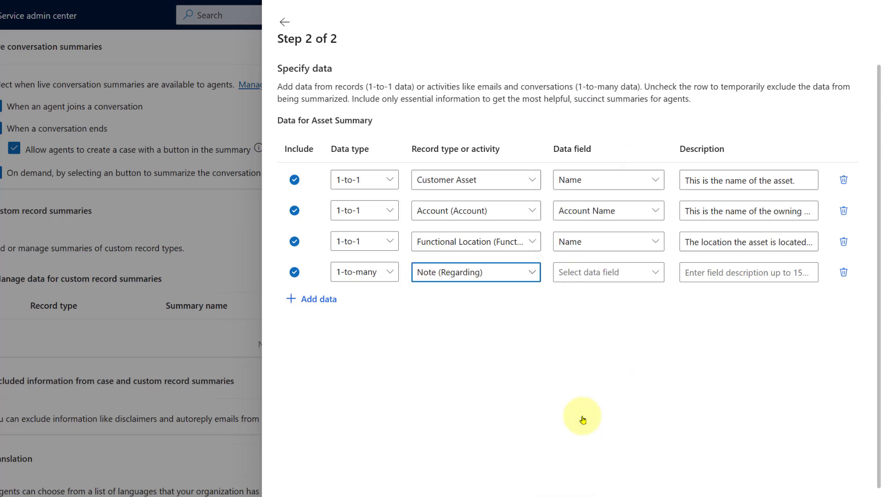
{"action": "left_click", "coordinate": [611, 276]}
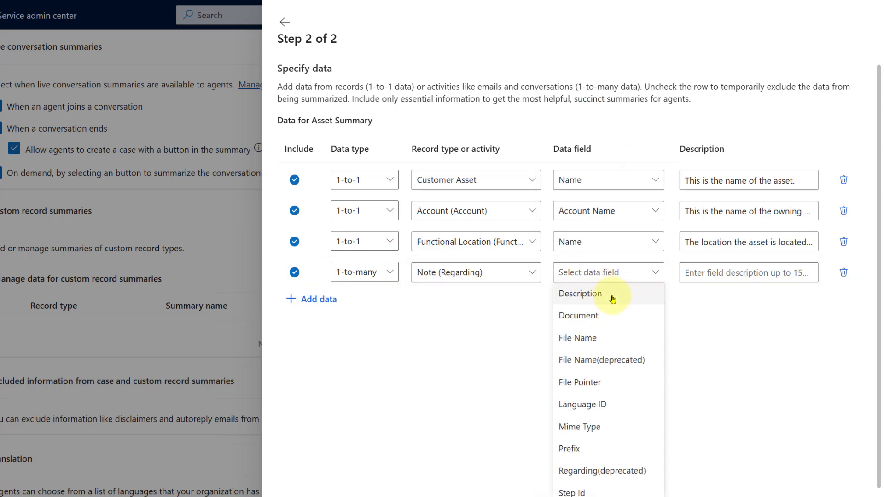
{"action": "left_click", "coordinate": [613, 299]}
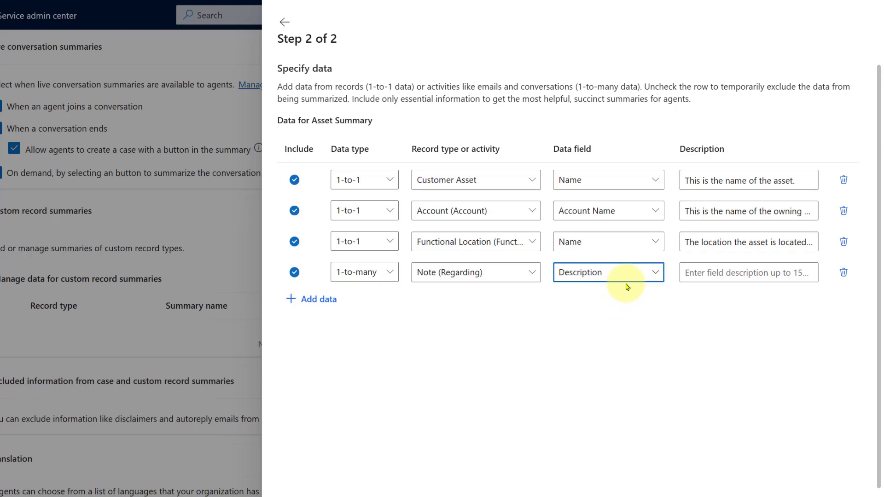
Describe the Note row's Description field as "Note related to the asset".
{"action": "left_click", "coordinate": [702, 271]}
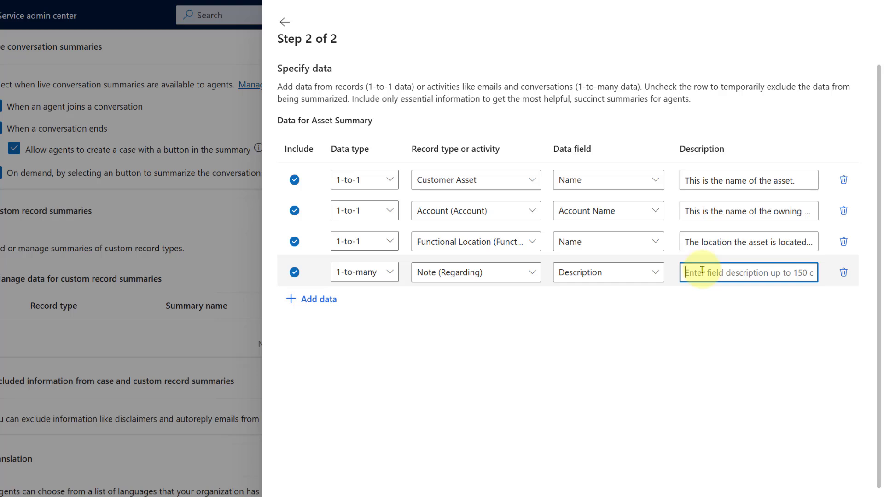
{"action": "type", "text": "Note related "}
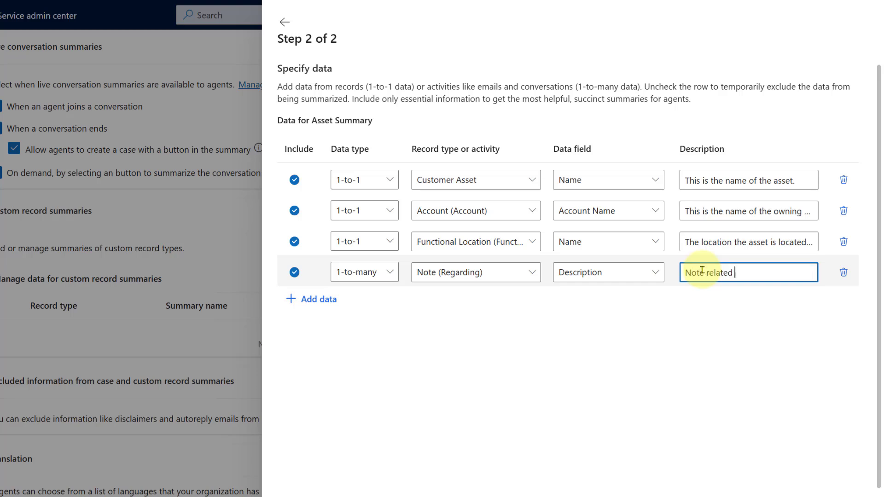
{"action": "type", "text": "to the asset"}
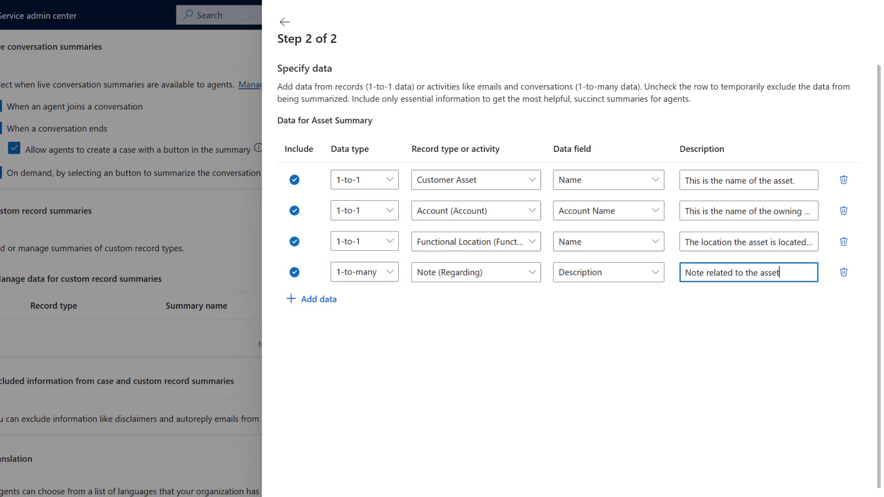
{"action": "left_click", "coordinate": [303, 299]}
{"action": "left_click", "coordinate": [379, 301]}
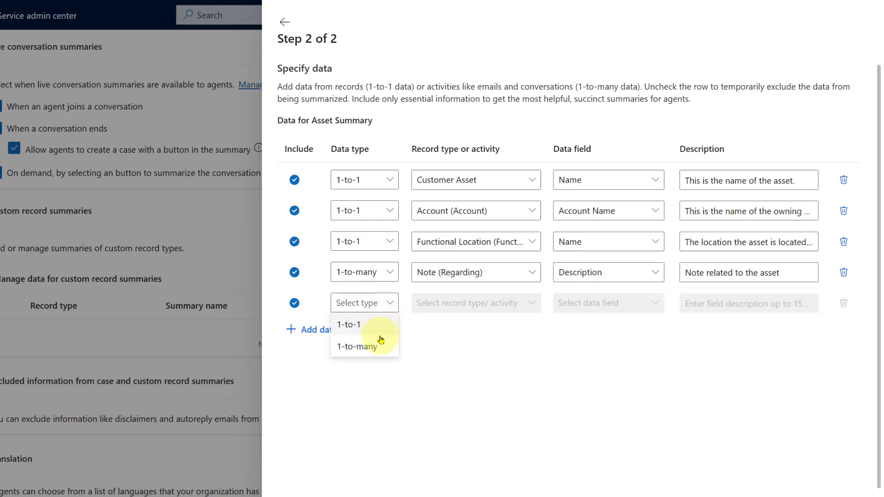
{"action": "left_click", "coordinate": [369, 345]}
{"action": "left_click", "coordinate": [506, 306]}
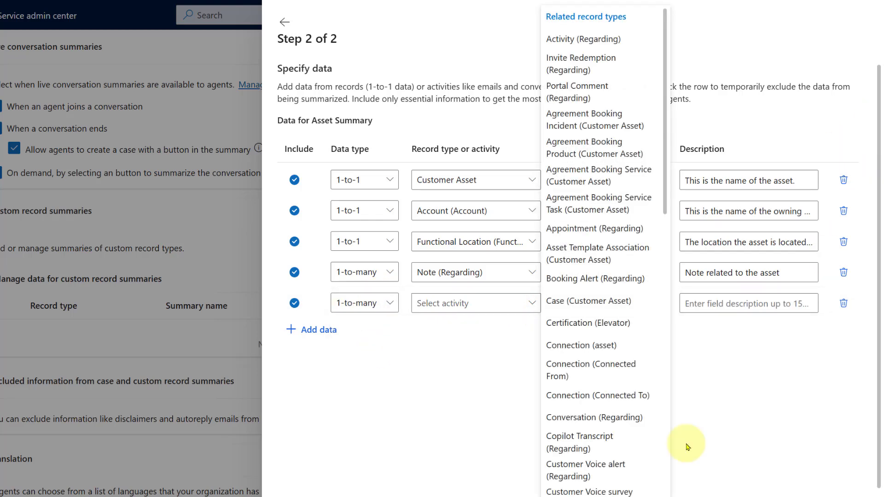
{"action": "scroll", "coordinate": [638, 409], "scroll_direction": "down", "scroll_amount": 5}
{"action": "scroll", "coordinate": [634, 409], "scroll_direction": "down", "scroll_amount": 4}
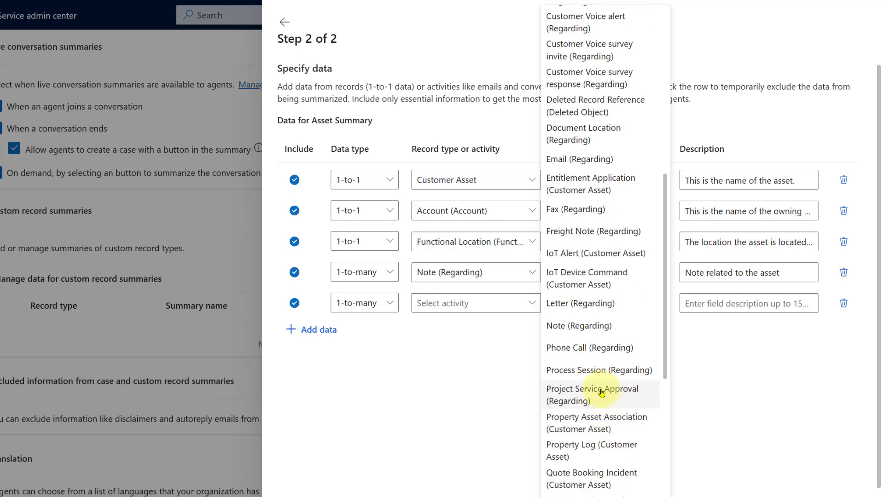
{"action": "scroll", "coordinate": [597, 359], "scroll_direction": "down", "scroll_amount": 5}
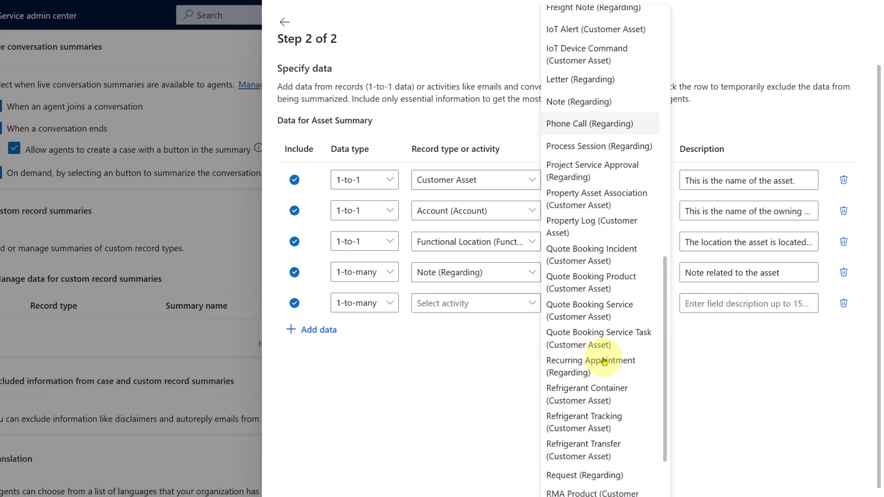
{"action": "scroll", "coordinate": [603, 363], "scroll_direction": "up", "scroll_amount": 5}
{"action": "scroll", "coordinate": [607, 364], "scroll_direction": "down", "scroll_amount": 5}
{"action": "left_click", "coordinate": [734, 428]}
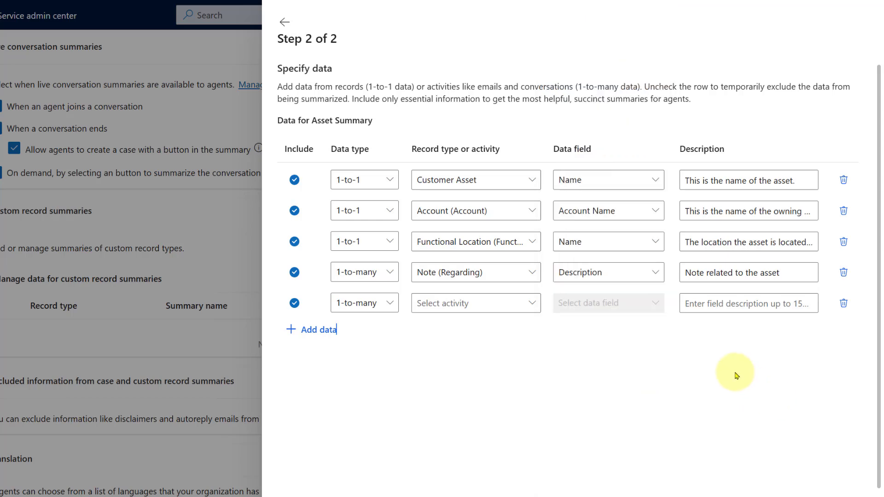
{"action": "left_click", "coordinate": [504, 315]}
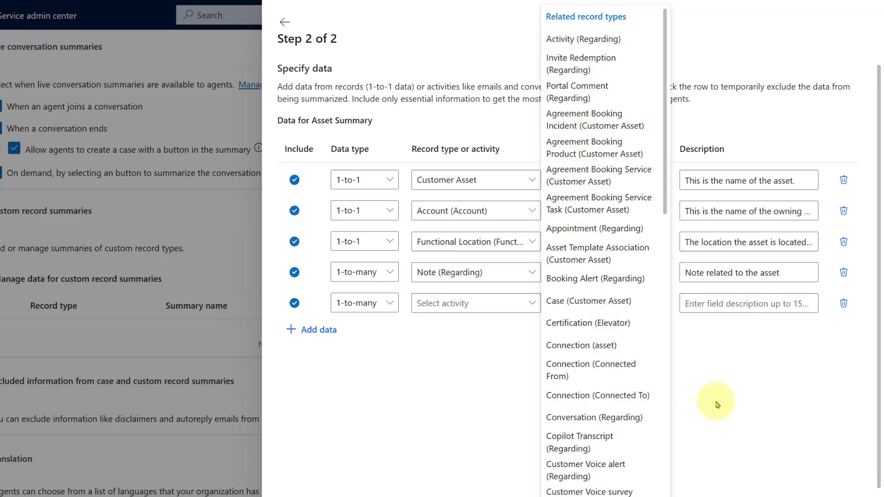
{"action": "left_click", "coordinate": [735, 416]}
{"action": "left_click", "coordinate": [843, 304]}
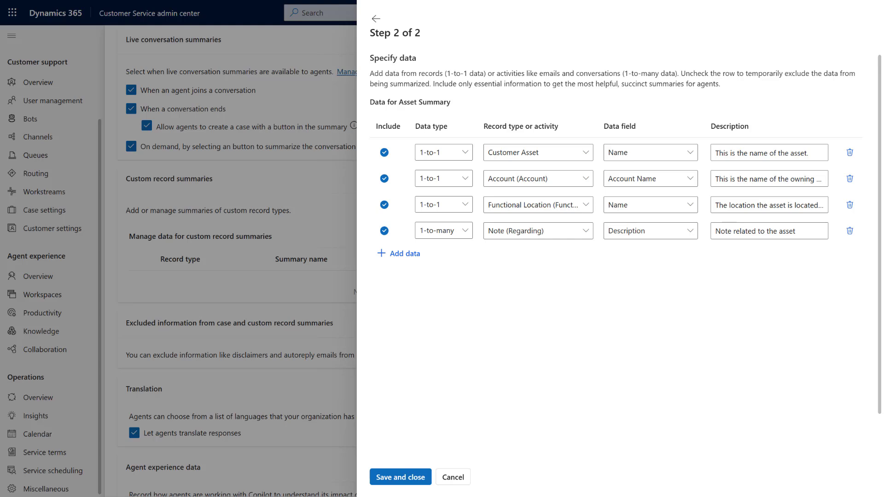
Save and close the Asset Summary data setup and highlight the new summary's developer summary ID.
{"action": "left_click", "coordinate": [408, 480]}
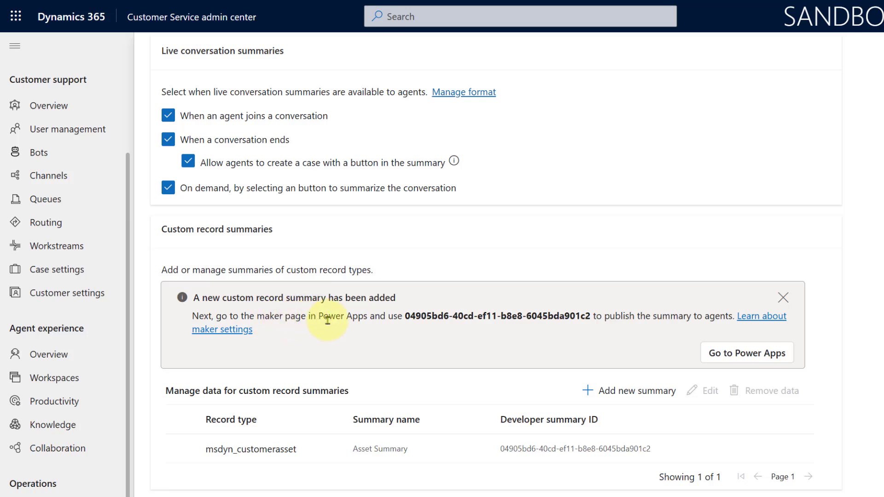
{"action": "left_click_drag", "start_coordinate": [407, 318], "coordinate": [594, 317]}
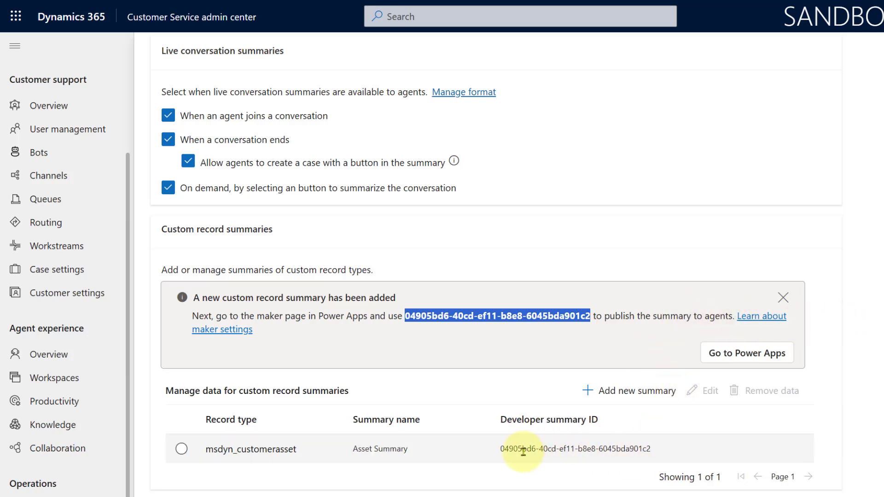
{"action": "left_click_drag", "start_coordinate": [501, 449], "coordinate": [664, 455]}
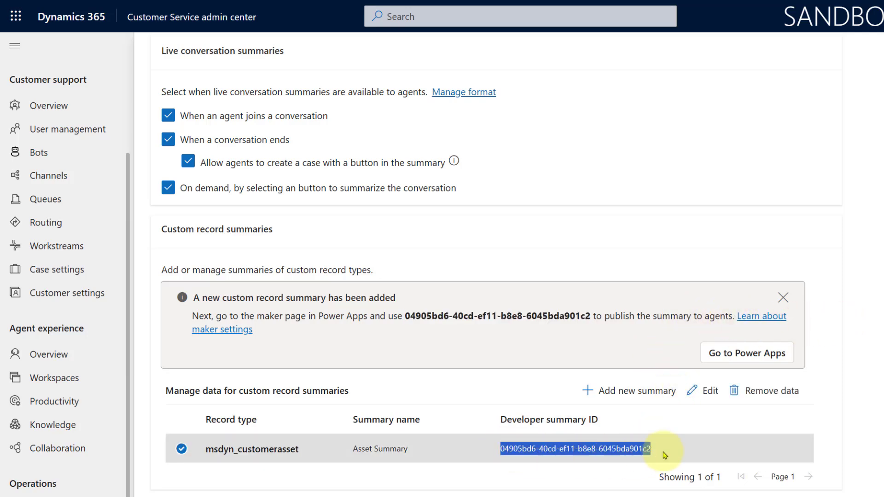
{"action": "left_click", "coordinate": [697, 447]}
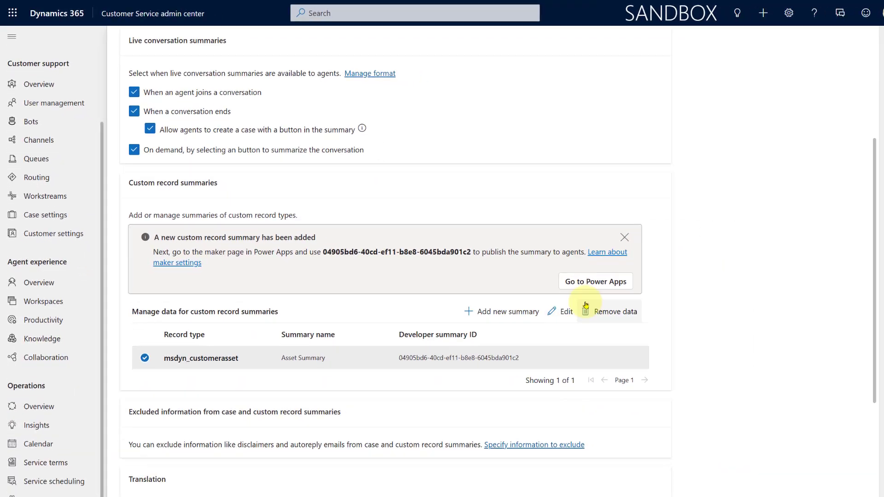
Switch to Power Apps and list all tables of the environment.
{"action": "left_click", "coordinate": [585, 280]}
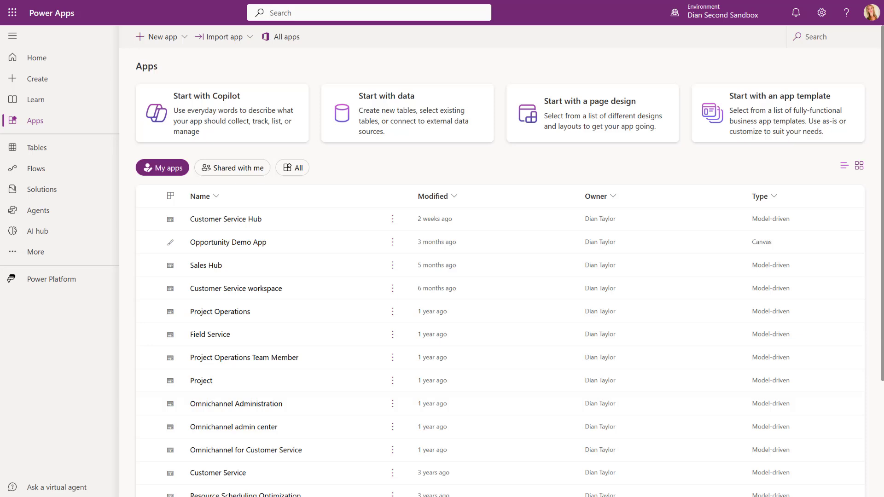
{"action": "left_click", "coordinate": [56, 146]}
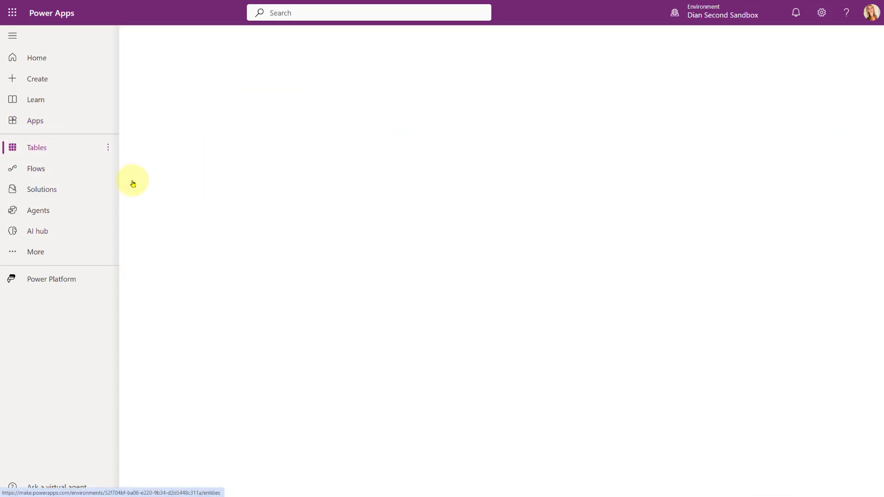
{"action": "left_click", "coordinate": [285, 176]}
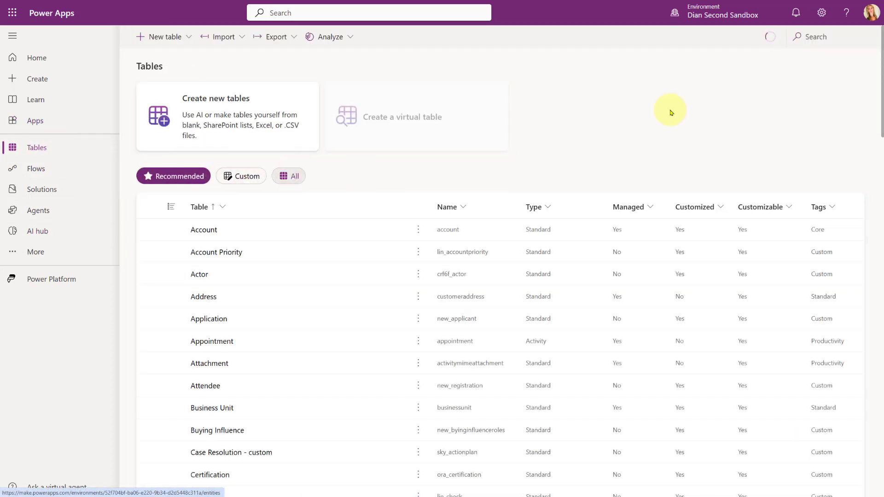
Search the tables for "customer asset".
{"action": "left_click", "coordinate": [850, 42]}
{"action": "type", "text": "ustomer"}
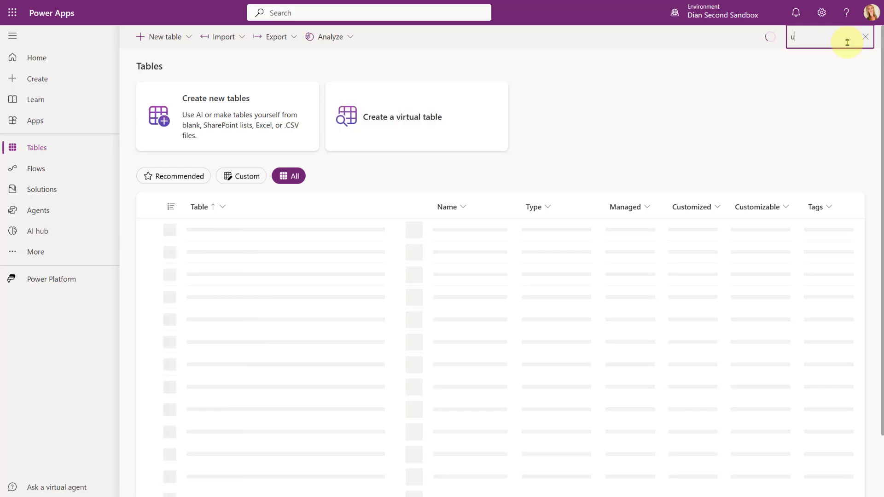
{"action": "key", "text": "BackSpace"}
{"action": "key", "text": "BackSpace"}
{"action": "key", "text": "BackSpace"}
{"action": "key", "text": "BackSpace"}
{"action": "key", "text": "BackSpace"}
{"action": "key", "text": "BackSpace"}
{"action": "key", "text": "BackSpace"}
{"action": "type", "text": "customer ass"}
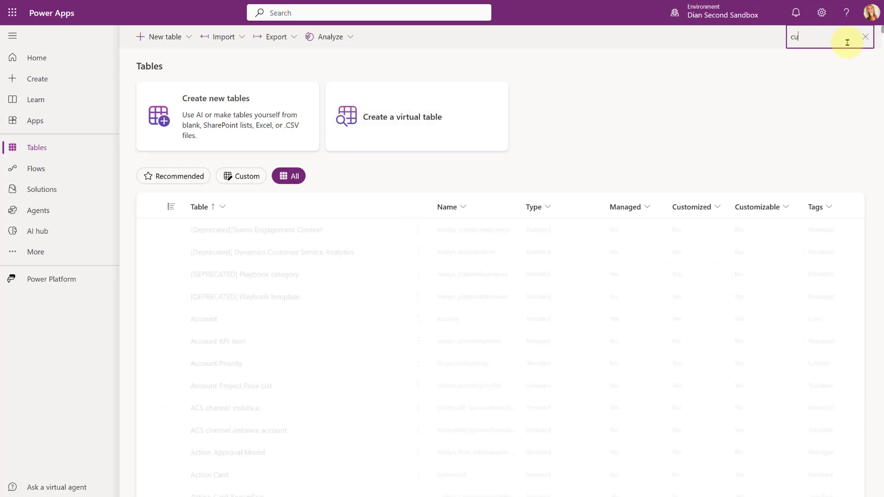
{"action": "type", "text": "et"}
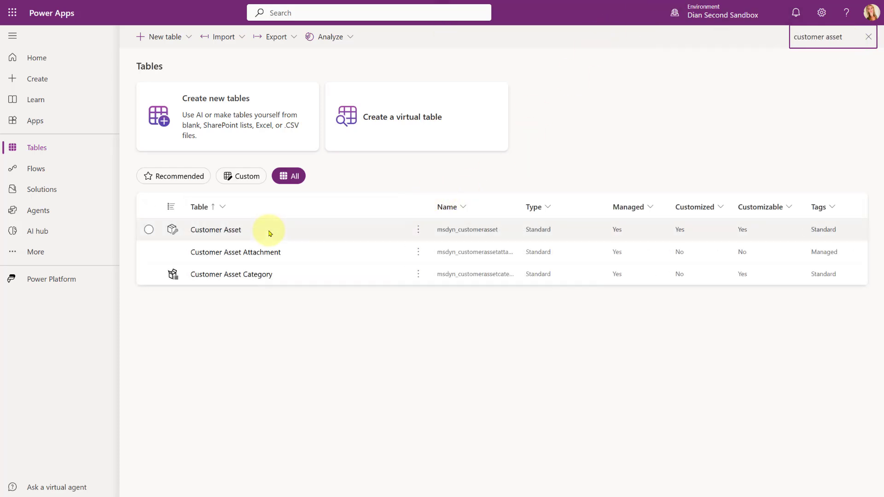
Open the Customer Asset table's forms and edit the Customer Asset 1 main form.
{"action": "left_click", "coordinate": [227, 235]}
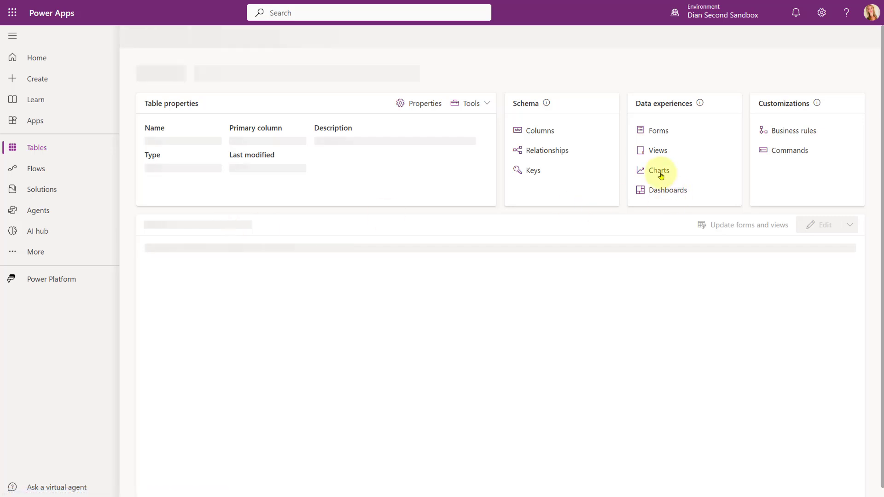
{"action": "left_click", "coordinate": [657, 129]}
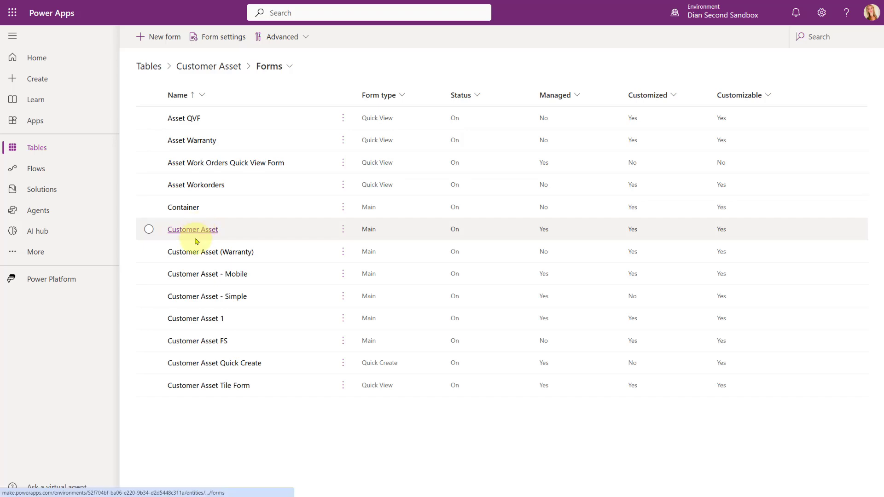
{"action": "left_click", "coordinate": [198, 319]}
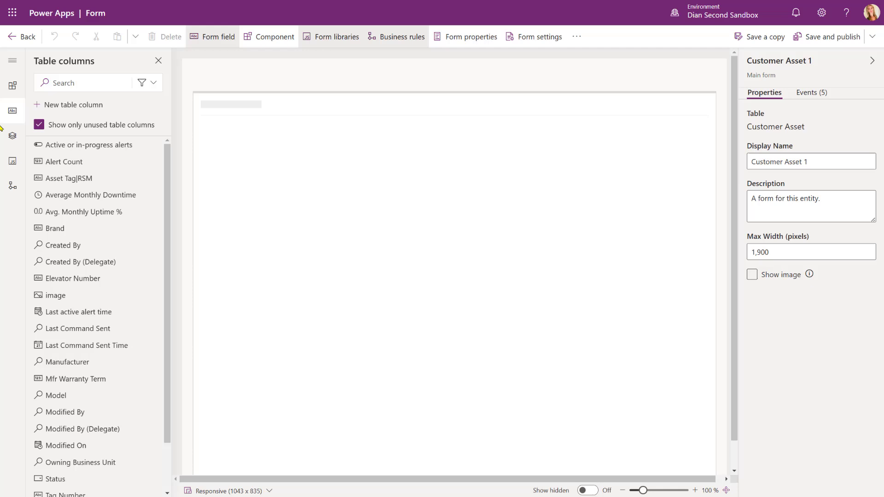
Include already used table columns in the list and add the Asset Tag column below Name in the form's General section.
{"action": "left_click", "coordinate": [40, 125]}
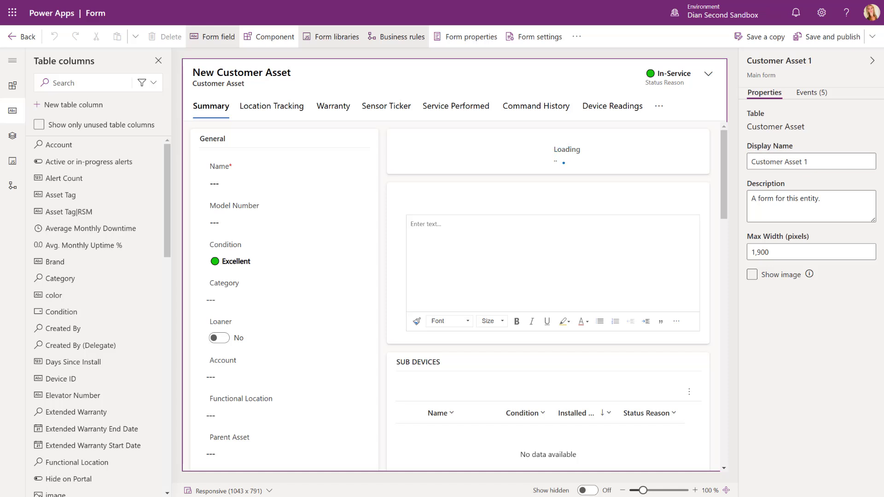
{"action": "mouse_move", "coordinate": [57, 197]}
{"action": "mouse_move", "coordinate": [113, 198]}
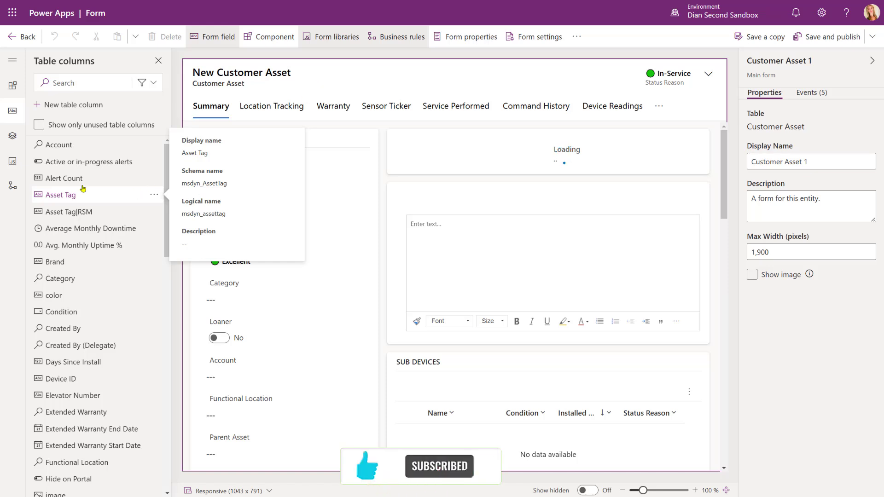
{"action": "left_click_drag", "start_coordinate": [83, 190], "coordinate": [224, 190]}
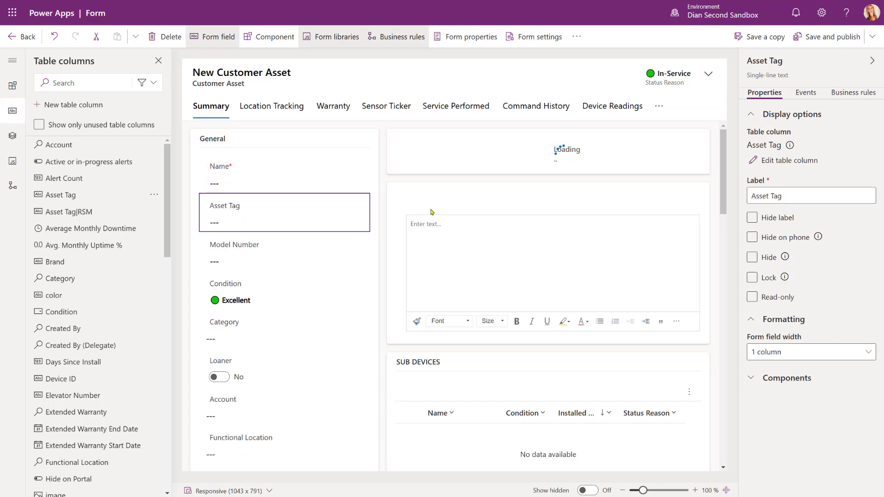
Label the Asset Tag form field "Copilot Summary" and hide its label.
{"action": "left_click_drag", "start_coordinate": [804, 198], "coordinate": [749, 197]}
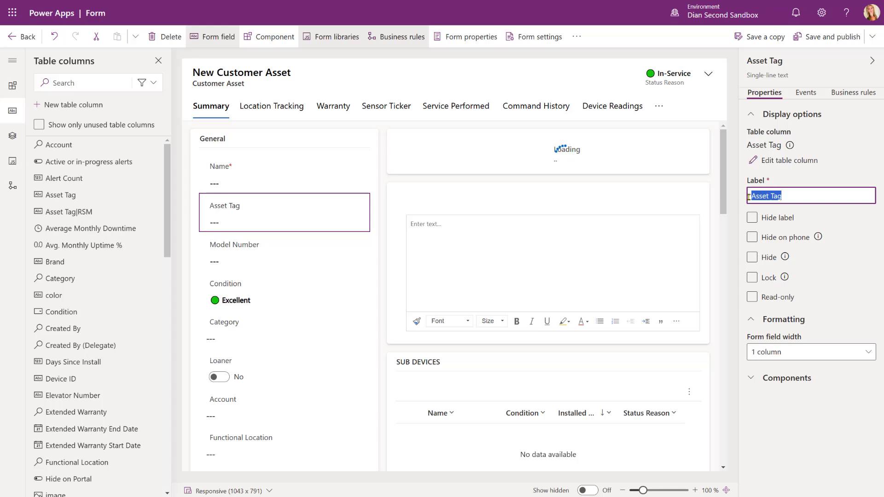
{"action": "type", "text": "Copilot Summary"}
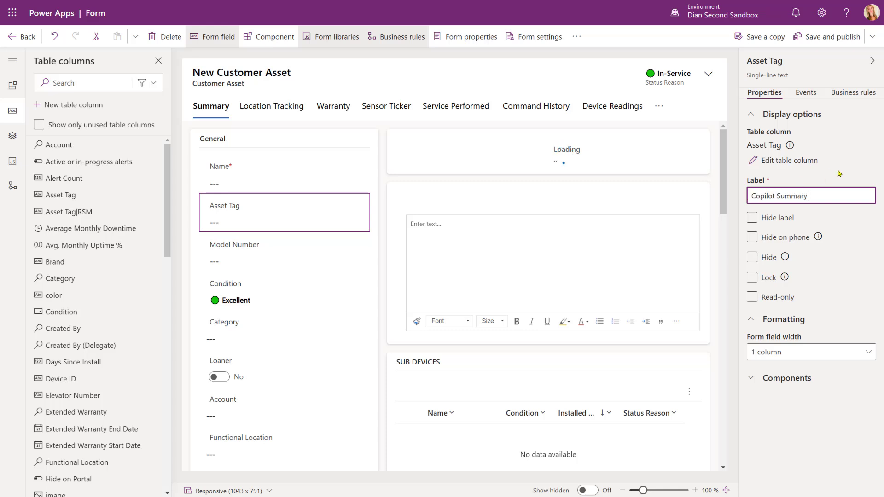
{"action": "left_click", "coordinate": [790, 174]}
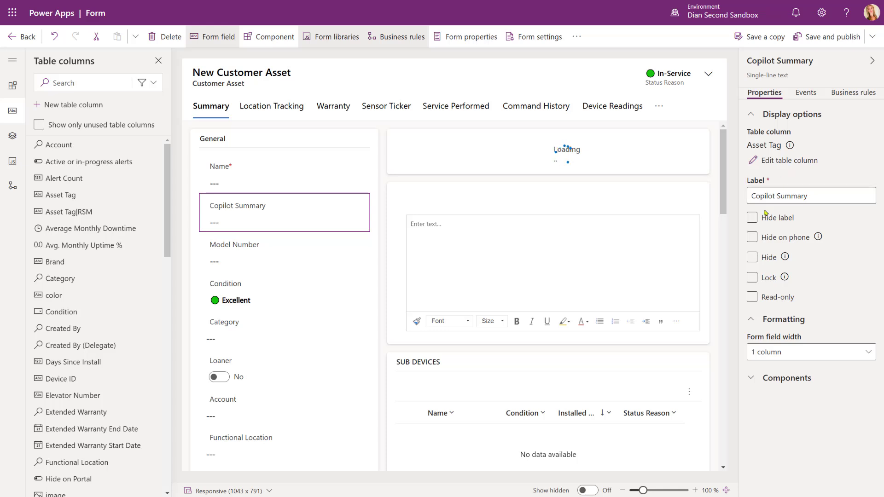
{"action": "left_click", "coordinate": [752, 219]}
Search the additional components for "copil" and add CopilotHubControl to the components available for the Copilot Summary field.
{"action": "left_click", "coordinate": [772, 379]}
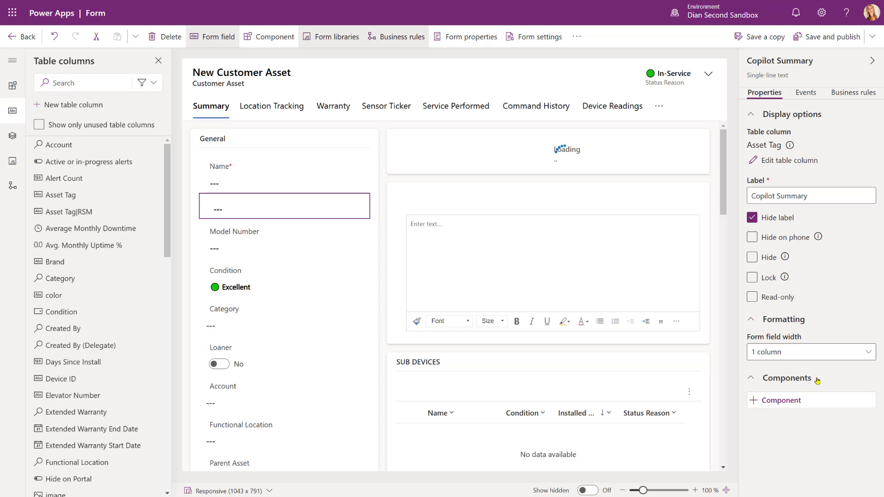
{"action": "left_click", "coordinate": [788, 404]}
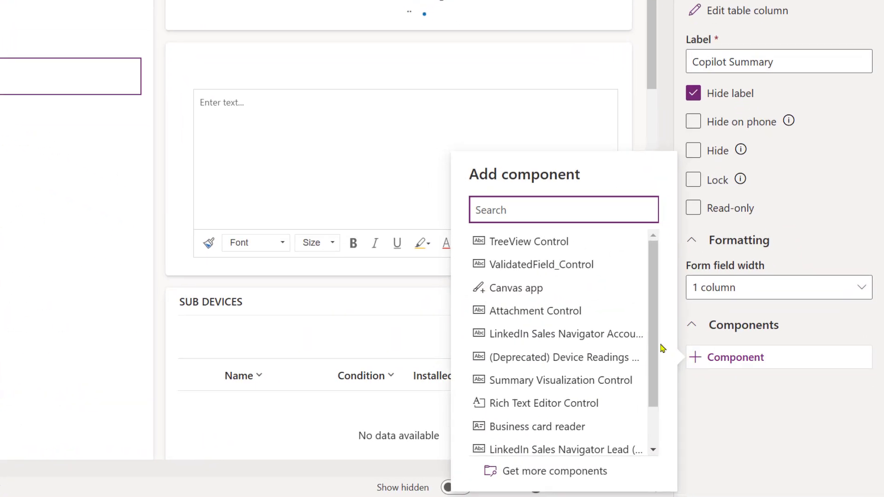
{"action": "scroll", "coordinate": [727, 410], "scroll_direction": "down", "scroll_amount": 1}
{"action": "mouse_move", "coordinate": [584, 421]}
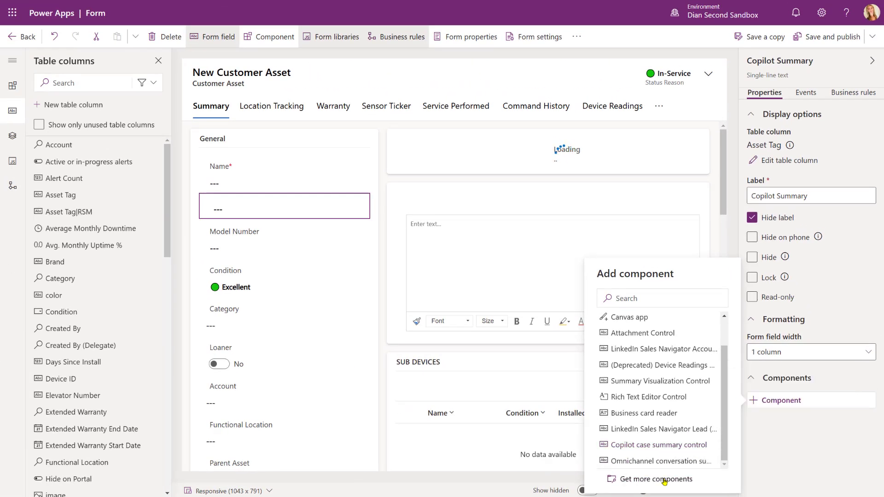
{"action": "left_click", "coordinate": [665, 482]}
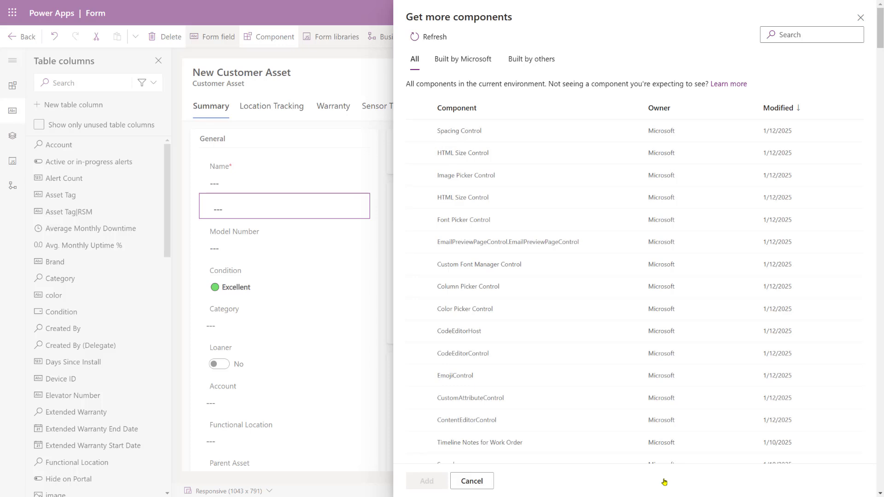
{"action": "left_click", "coordinate": [826, 35]}
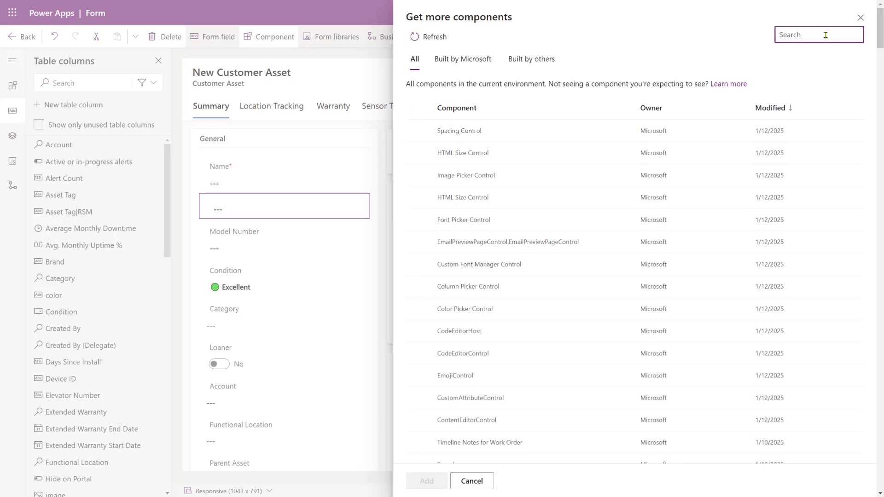
{"action": "type", "text": "copil"}
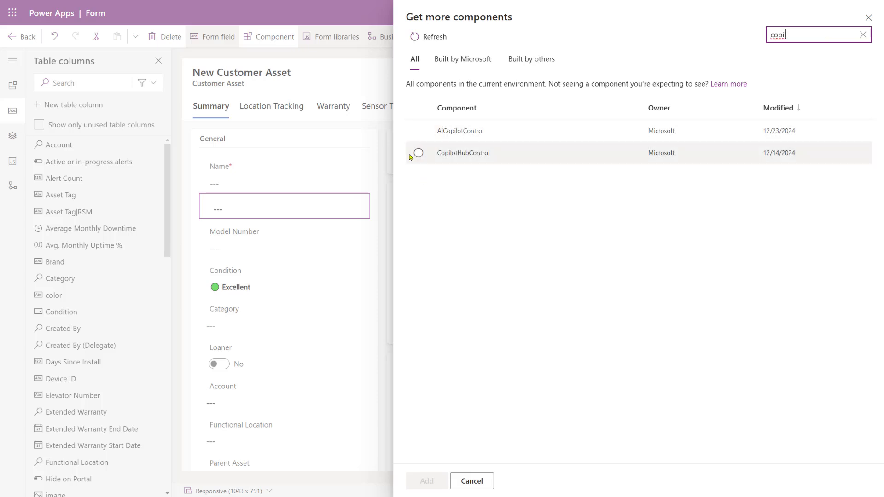
{"action": "left_click", "coordinate": [417, 154]}
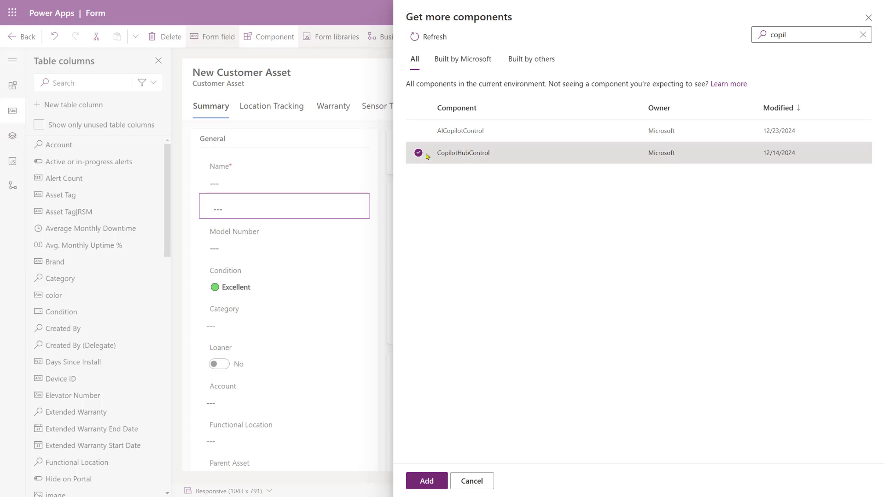
{"action": "left_click", "coordinate": [424, 481]}
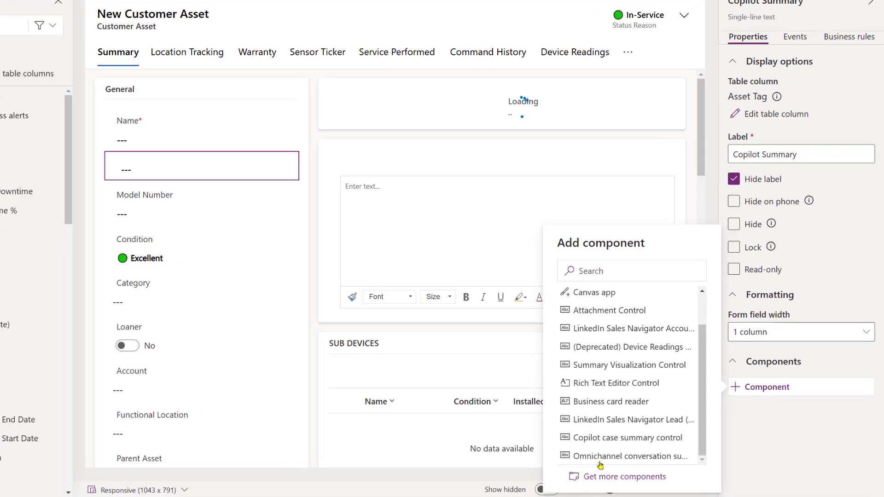
Choose the Copilot case summary control for the field and map its Incident ID to the Customer Asset (Text) column.
{"action": "mouse_move", "coordinate": [654, 445]}
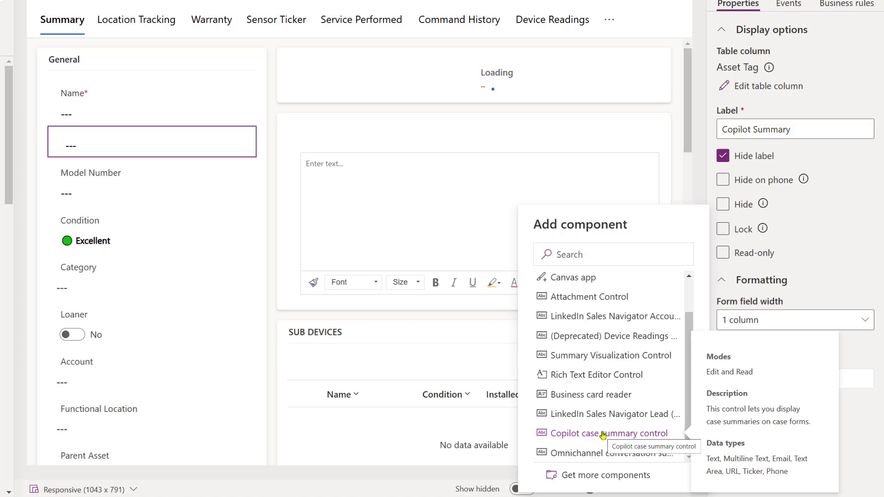
{"action": "left_click", "coordinate": [602, 434]}
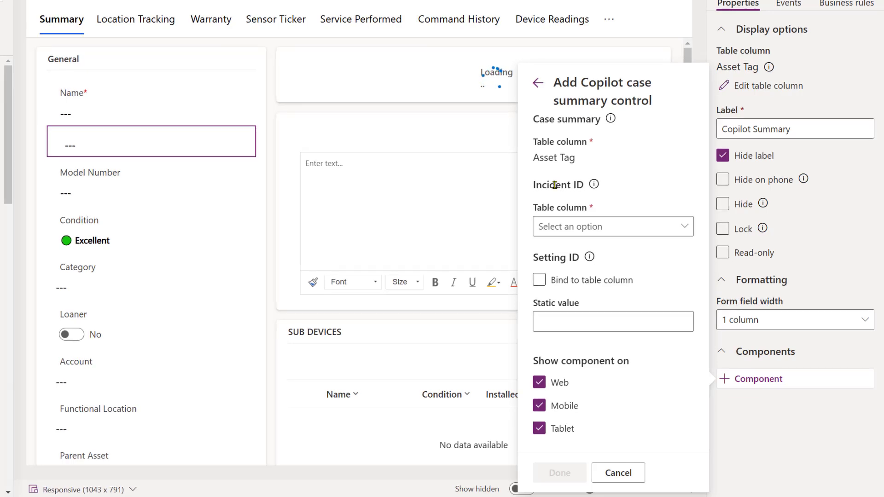
{"action": "left_click", "coordinate": [630, 226]}
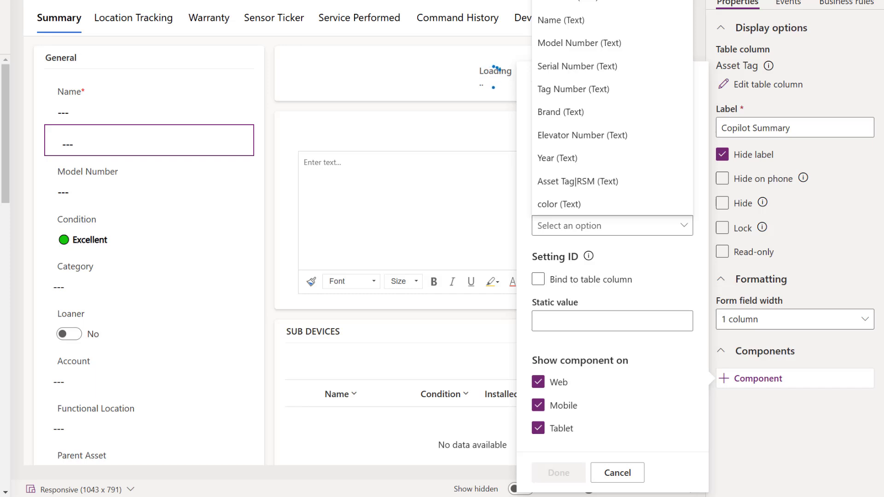
{"action": "left_click", "coordinate": [583, 1]}
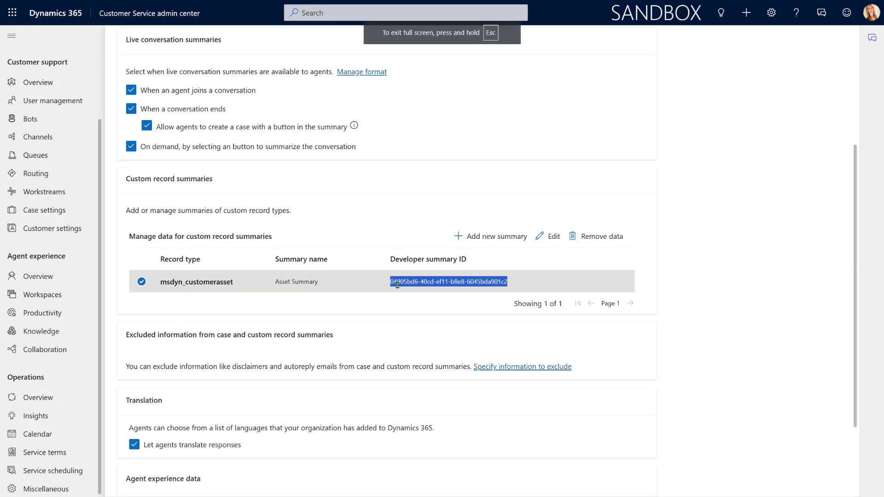
In Customer Service admin center, copy the developer summary ID of the Asset Summary custom record summary.
{"action": "right_click", "coordinate": [420, 279]}
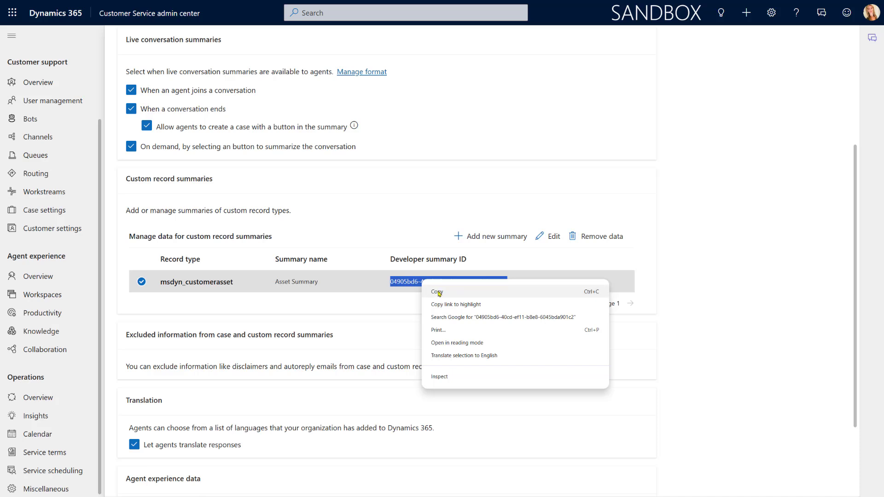
{"action": "left_click", "coordinate": [438, 292]}
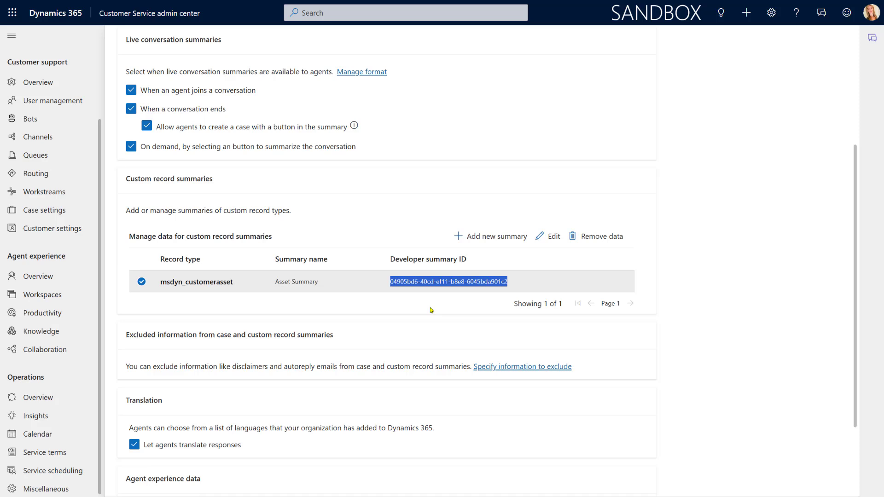
{"action": "left_click", "coordinate": [424, 304]}
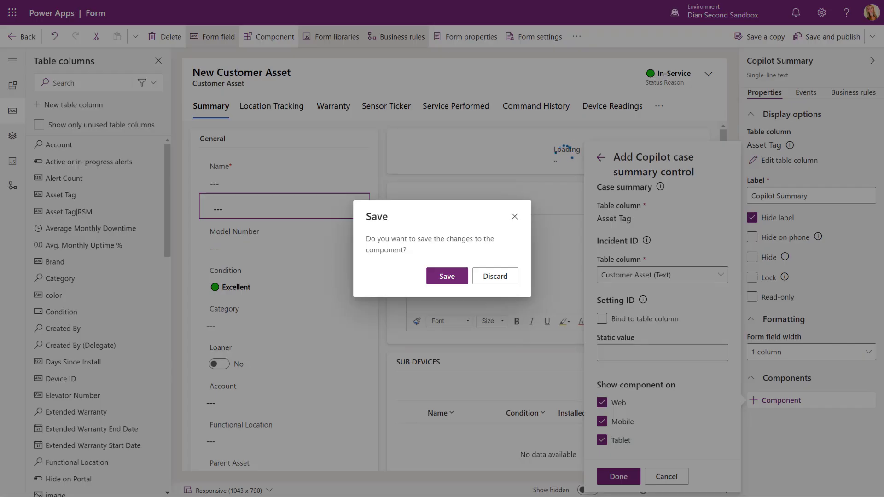
Back in Power Apps, paste the developer summary ID as the Setting ID's static value and apply the Copilot case summary control.
{"action": "left_click", "coordinate": [515, 218]}
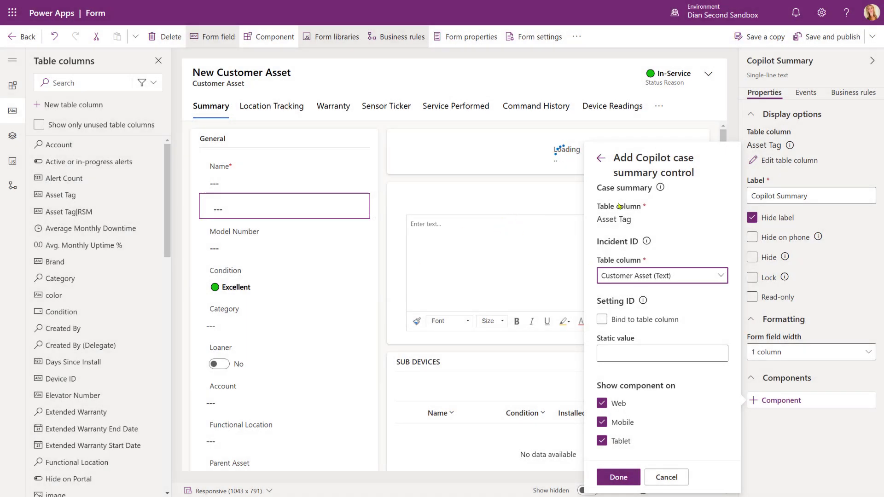
{"action": "left_click", "coordinate": [636, 352]}
{"action": "key", "text": "ctrl+v"}
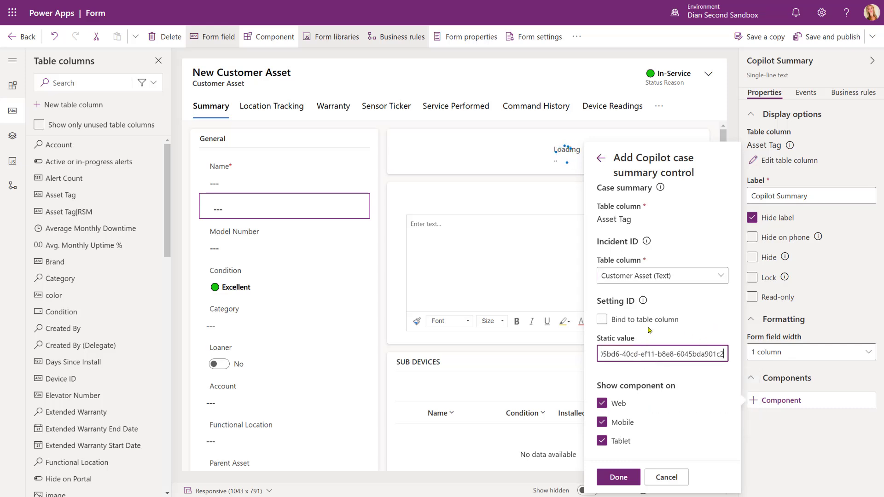
{"action": "left_click", "coordinate": [618, 477]}
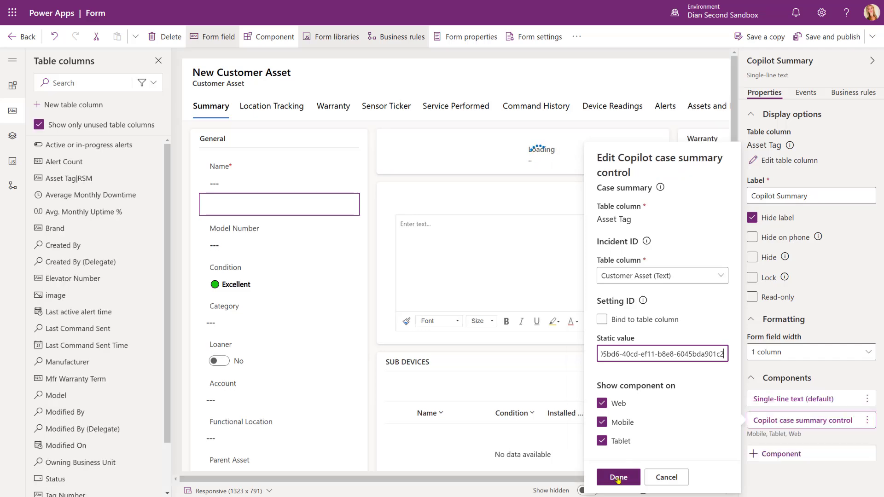
{"action": "left_click", "coordinate": [619, 477]}
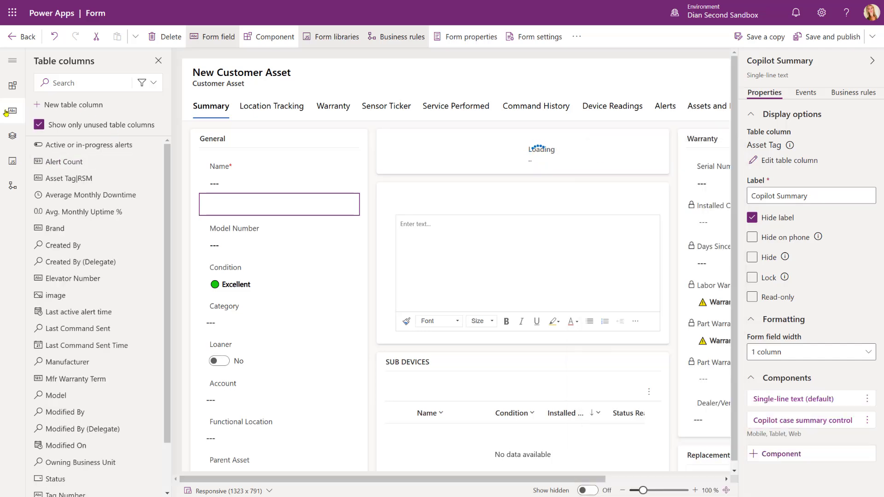
{"action": "left_click", "coordinate": [781, 380]}
{"action": "left_click", "coordinate": [781, 381]}
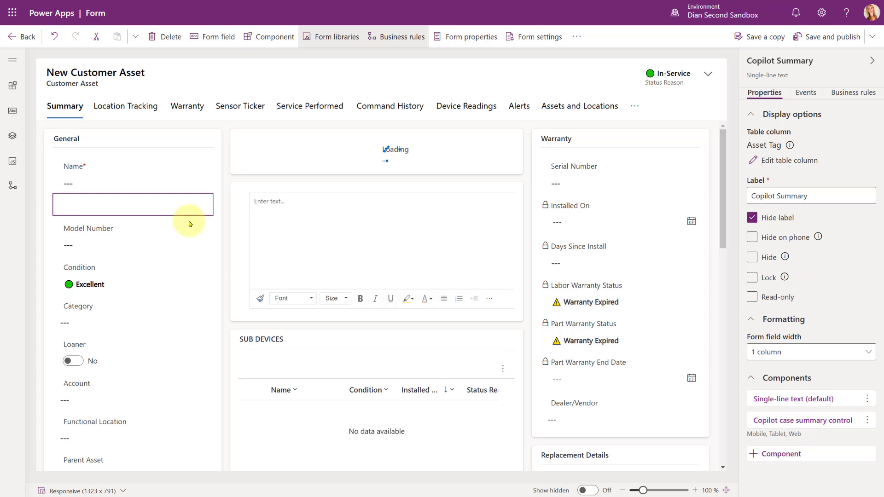
{"action": "left_click", "coordinate": [179, 209]}
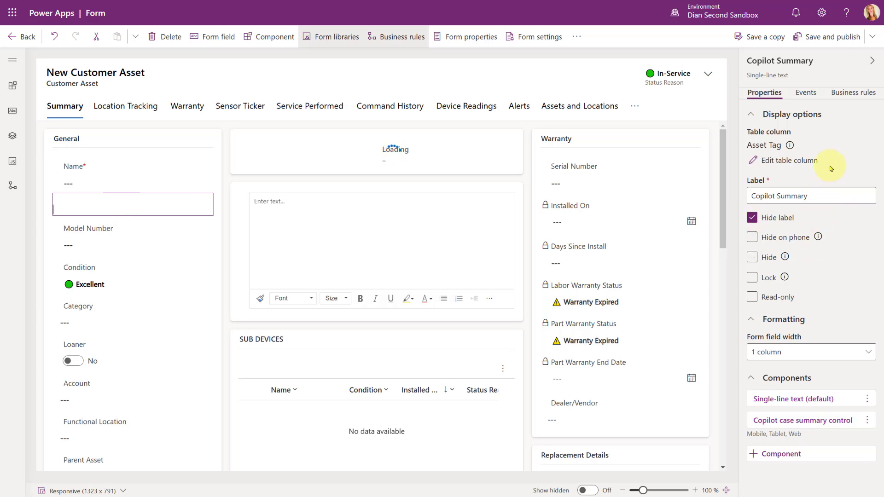
Select the Customer Asset 1 form in the form structure and show its On Load event handlers.
{"action": "left_click", "coordinate": [16, 136]}
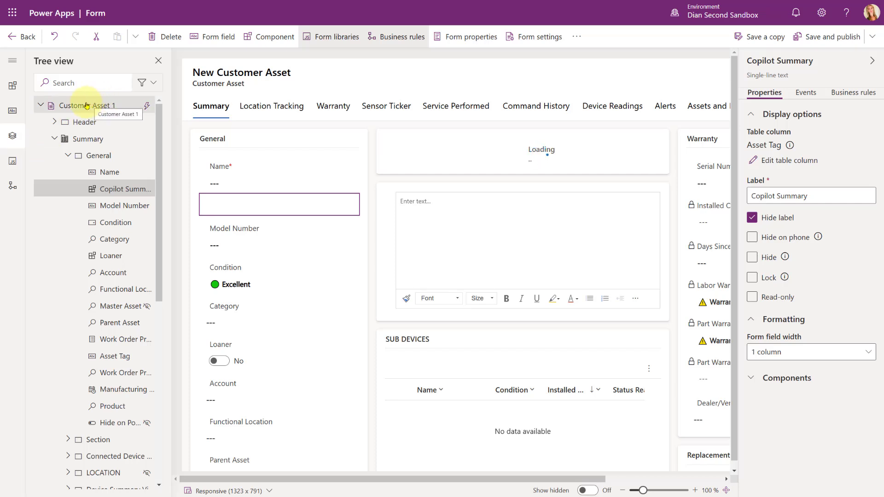
{"action": "left_click", "coordinate": [87, 106]}
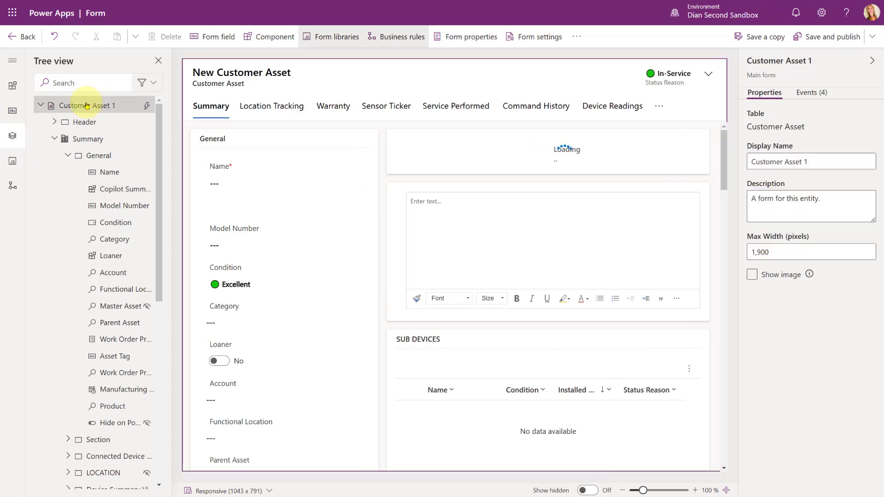
{"action": "left_click", "coordinate": [812, 94]}
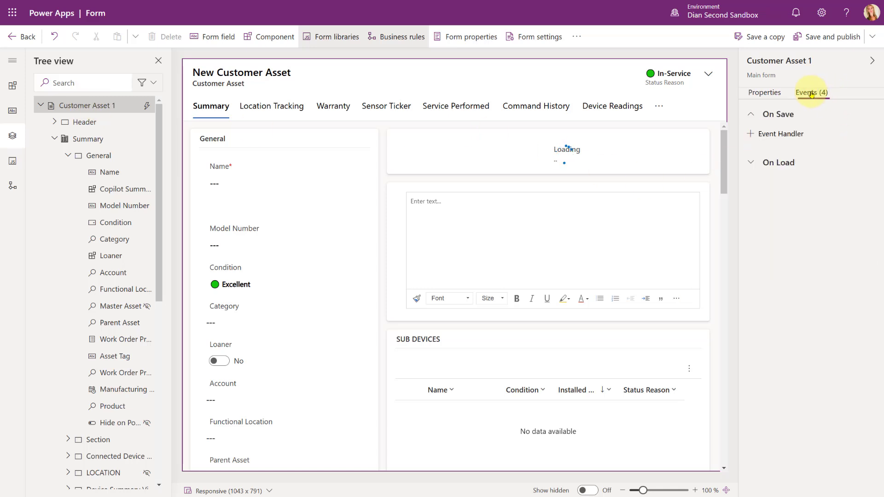
{"action": "left_click", "coordinate": [782, 165]}
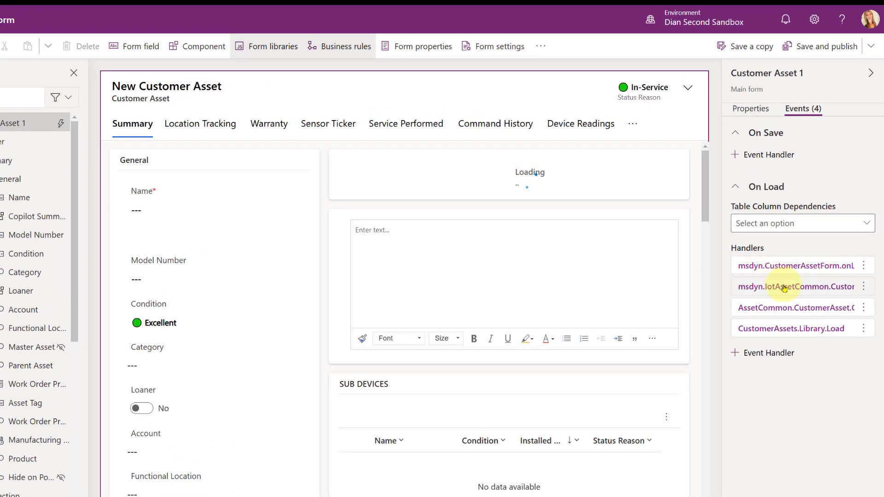
Start a new On Load event handler and add the JavaScript library msdyn_CopilotCaseSummaryLibrary.js to the form.
{"action": "left_click", "coordinate": [760, 354]}
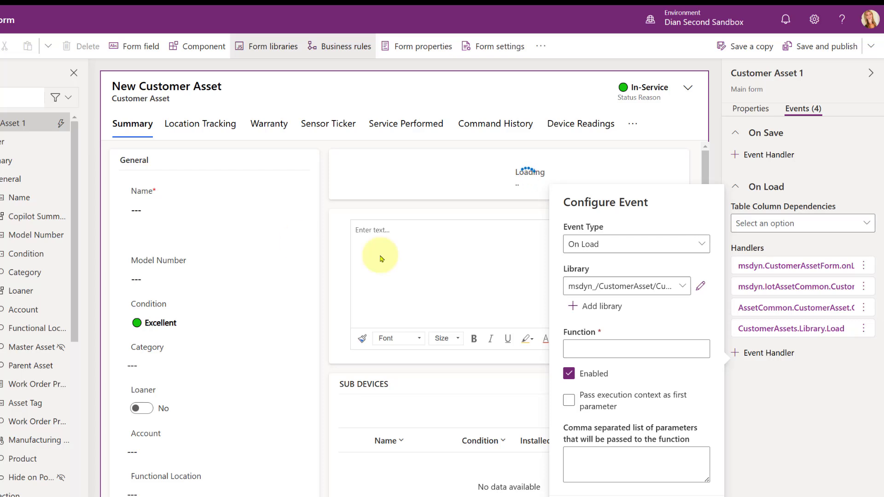
{"action": "left_click", "coordinate": [682, 287]}
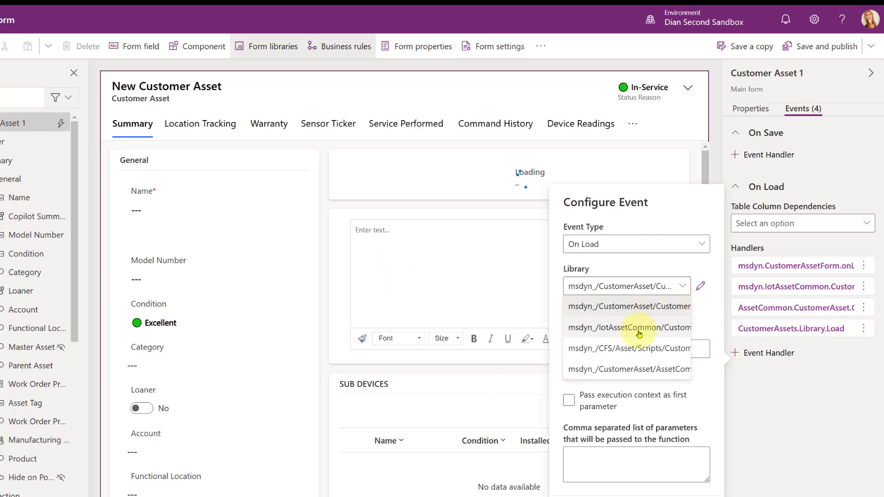
{"action": "left_click", "coordinate": [673, 268]}
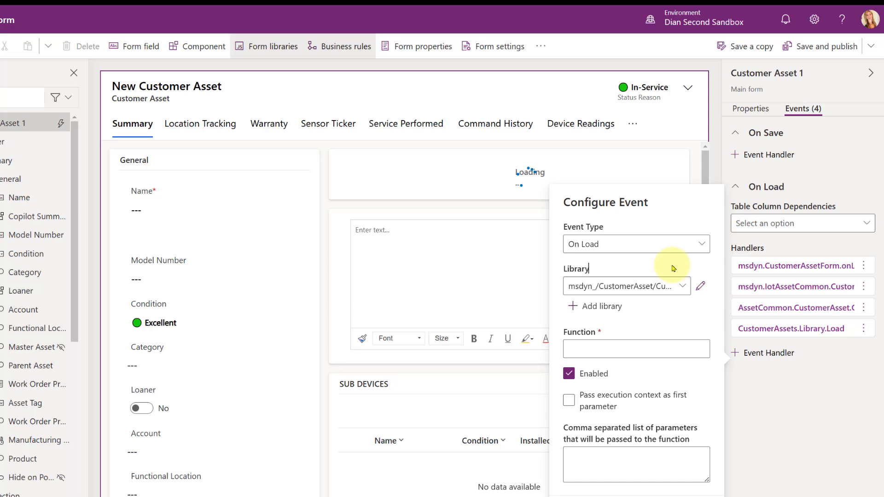
{"action": "left_click", "coordinate": [608, 304]}
{"action": "left_click", "coordinate": [271, 143]}
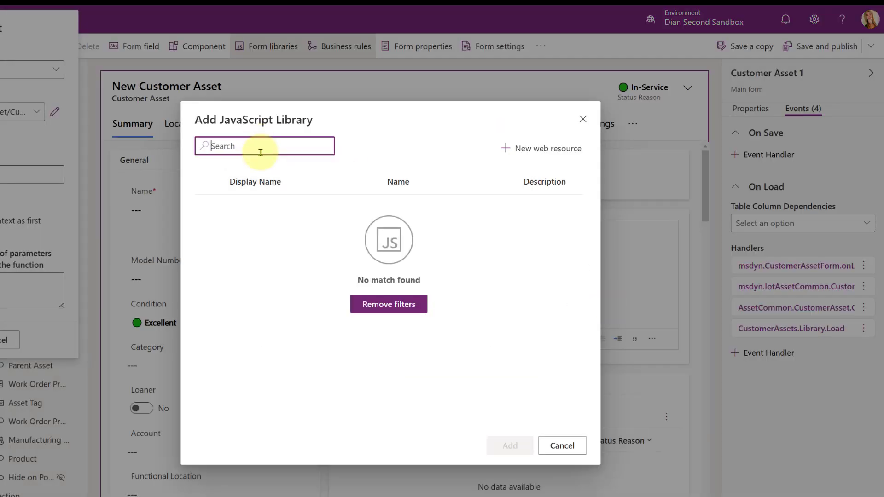
{"action": "key", "text": "ctrl+v"}
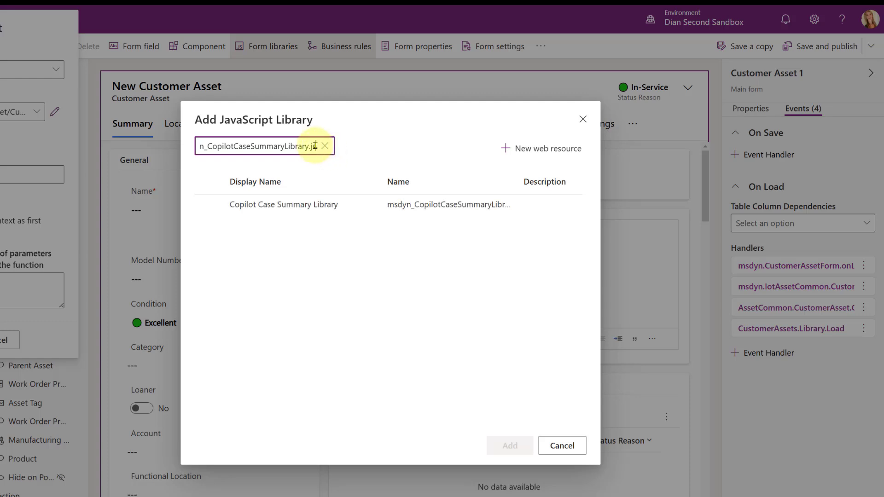
{"action": "left_click", "coordinate": [245, 212]}
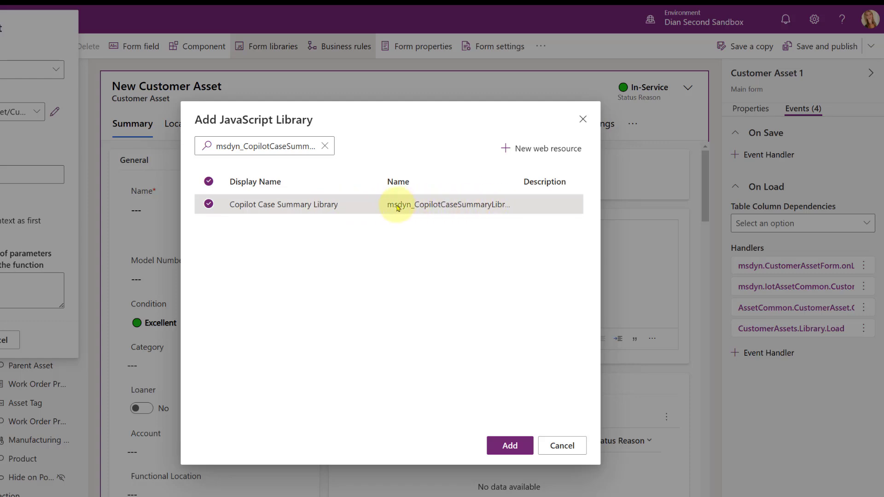
{"action": "left_click", "coordinate": [509, 445]}
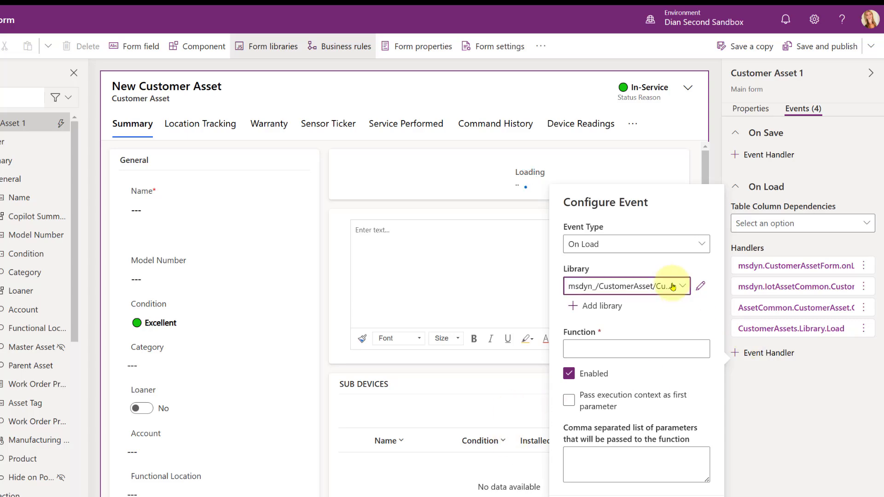
Select the msdyn_CopilotCaseSummaryLibrary.js library and set the handler's function to Mscrm.CSIntelligence.CopilotCaseSummary.setVisibilityOfCaseSummary.
{"action": "left_click", "coordinate": [668, 289]}
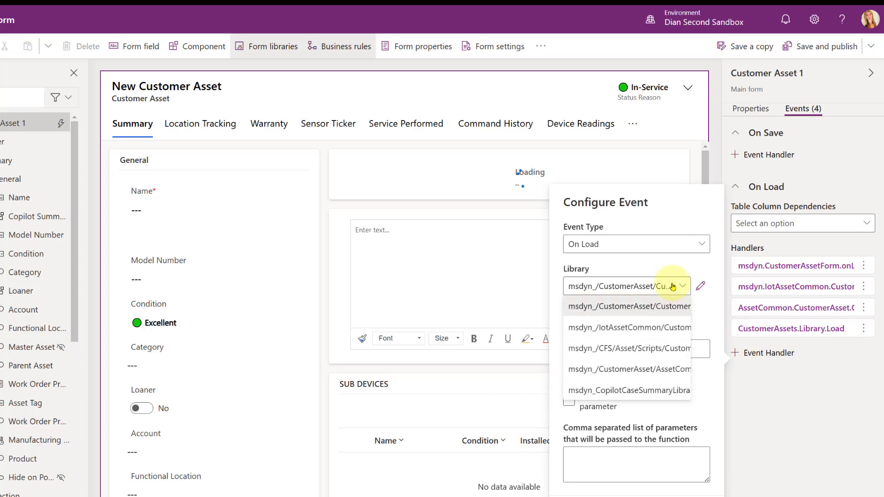
{"action": "left_click", "coordinate": [659, 391]}
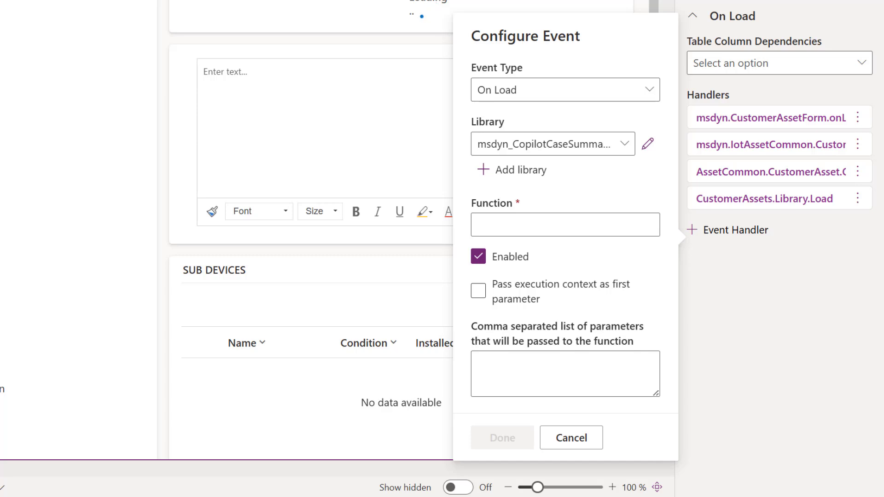
{"action": "left_click", "coordinate": [499, 221]}
{"action": "type", "text": "Mscrm.CSIntelligence.CopilotCaseSummary.setVisibilityOfCaseSummary"}
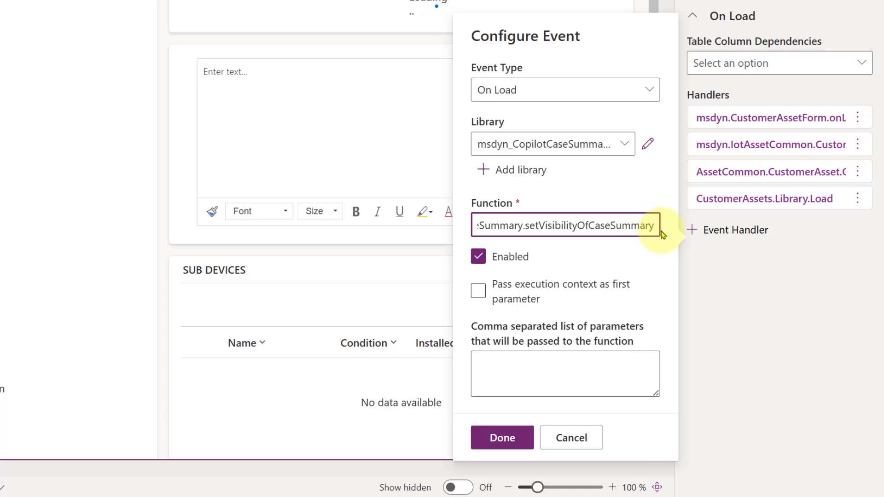
Examine the handler's full function name through to its end.
{"action": "key", "text": "ctrl+a"}
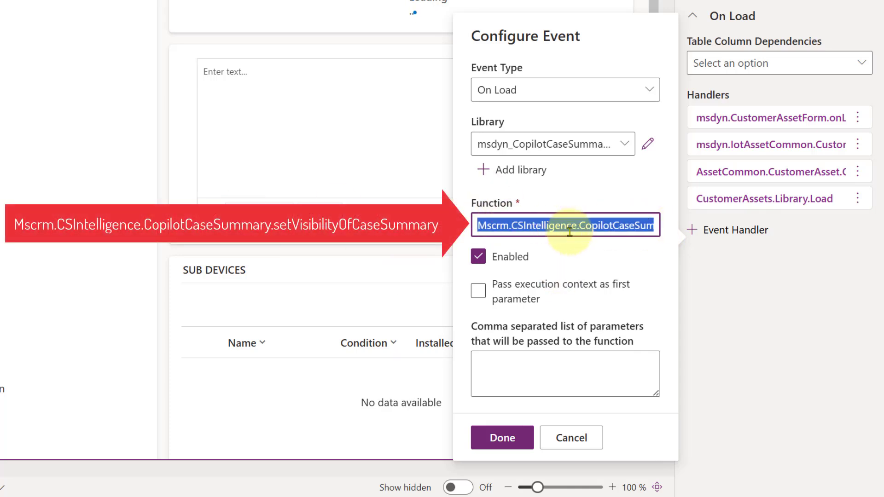
{"action": "left_click", "coordinate": [543, 225]}
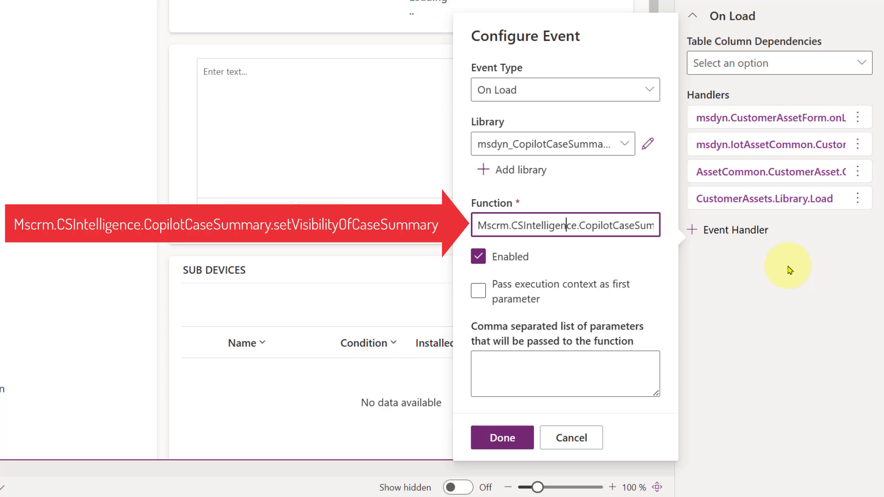
{"action": "key", "text": "Right"}
{"action": "key", "text": "Right"}
{"action": "key", "text": "Right"}
{"action": "key", "text": "Right"}
{"action": "key", "text": "Right"}
{"action": "key", "text": "Right"}
{"action": "key", "text": "Right"}
{"action": "key", "text": "Right"}
{"action": "key", "text": "Right"}
{"action": "key", "text": "Right"}
{"action": "key", "text": "Right"}
{"action": "key", "text": "Right"}
{"action": "key", "text": "Right"}
{"action": "key", "text": "Right"}
{"action": "key", "text": "Right"}
{"action": "key", "text": "Right"}
{"action": "key", "text": "Right"}
{"action": "key", "text": "Right"}
{"action": "key", "text": "Right"}
{"action": "key", "text": "Right"}
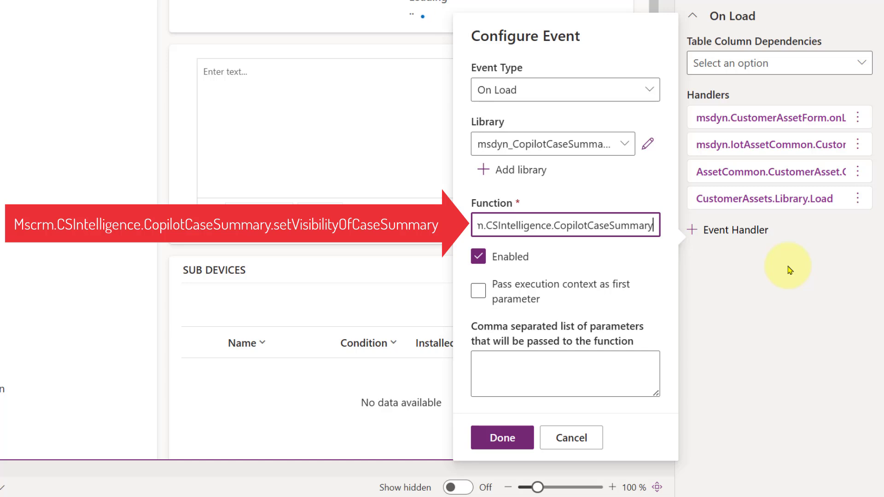
{"action": "key", "text": "Right"}
{"action": "key", "text": "Right"}
{"action": "key", "text": "Right"}
{"action": "key", "text": "Right"}
{"action": "key", "text": "Right"}
{"action": "key", "text": "Right"}
{"action": "key", "text": "Right"}
{"action": "key", "text": "Right"}
{"action": "key", "text": "Right"}
{"action": "key", "text": "Right"}
{"action": "key", "text": "Right"}
{"action": "key", "text": "Right"}
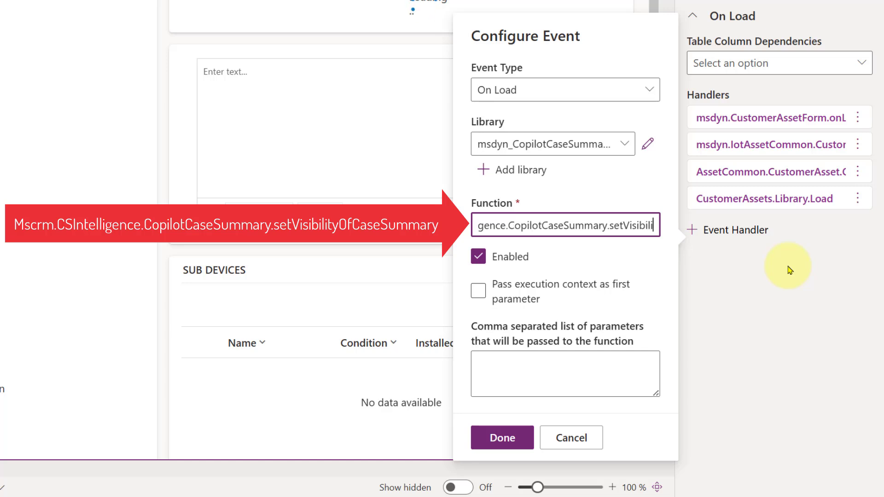
{"action": "key", "text": "Right"}
{"action": "key", "text": "Right"}
{"action": "key", "text": "Right"}
{"action": "key", "text": "Right"}
{"action": "key", "text": "Right"}
{"action": "key", "text": "Right"}
{"action": "key", "text": "Right"}
{"action": "key", "text": "Right"}
{"action": "key", "text": "Right"}
{"action": "key", "text": "Right"}
{"action": "key", "text": "Right"}
{"action": "key", "text": "Right"}
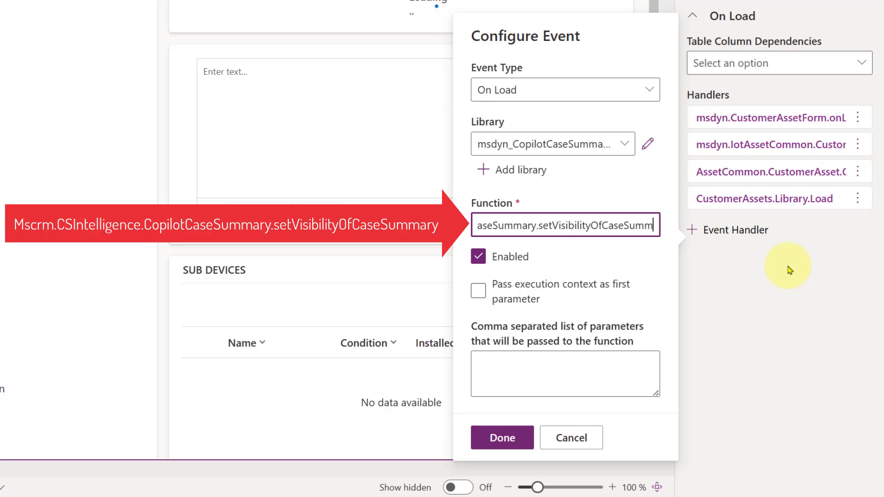
{"action": "key", "text": "Right"}
{"action": "key", "text": "Right"}
{"action": "key", "text": "Right"}
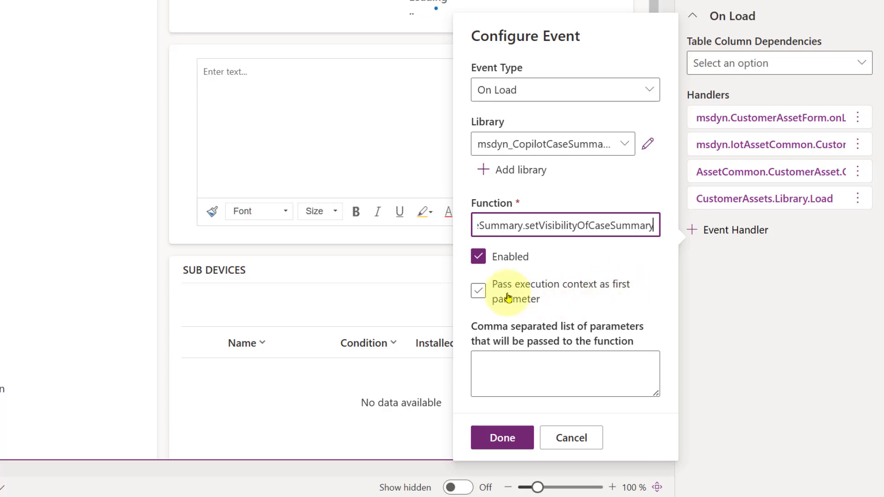
Pass the execution context as first parameter and enter "msdyn_AssetTag" in the parameter list, followed by a comma and an opening quotation mark.
{"action": "left_click", "coordinate": [491, 294]}
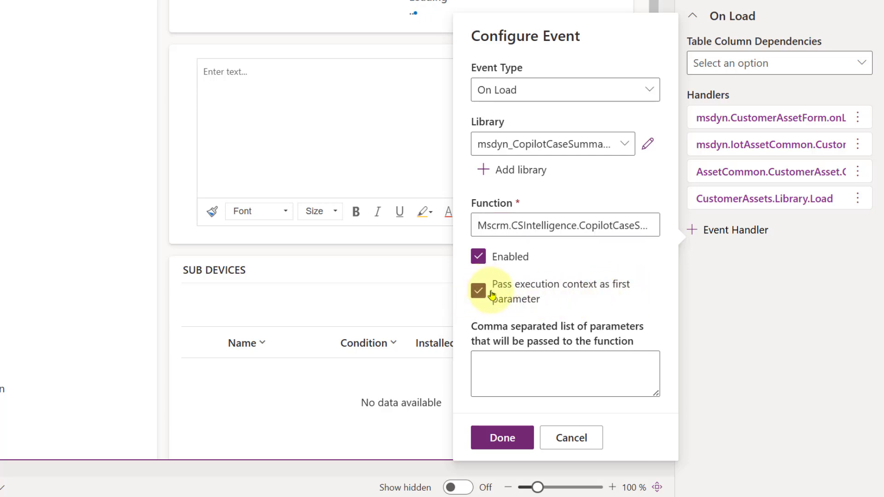
{"action": "left_click", "coordinate": [520, 359]}
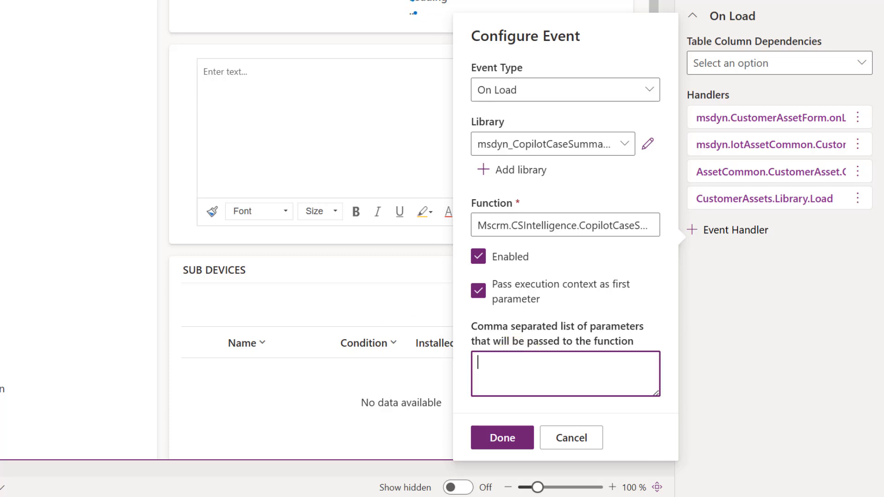
{"action": "key", "text": "alt+Tab"}
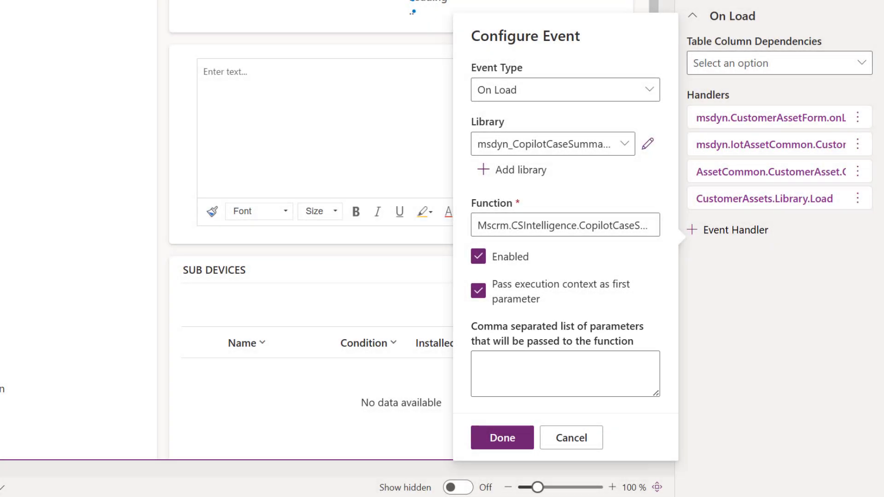
{"action": "left_click", "coordinate": [559, 359]}
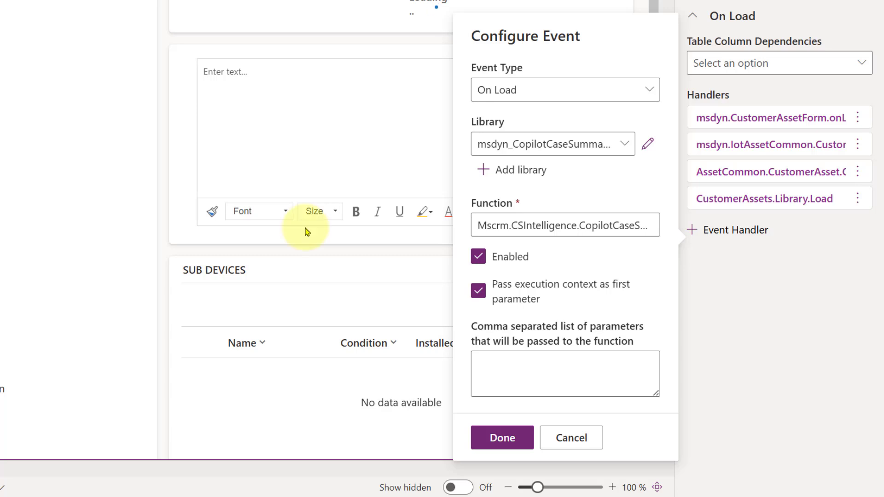
{"action": "left_click", "coordinate": [549, 361]}
{"action": "type", "text": "\"msdyn_AssetTag\""}
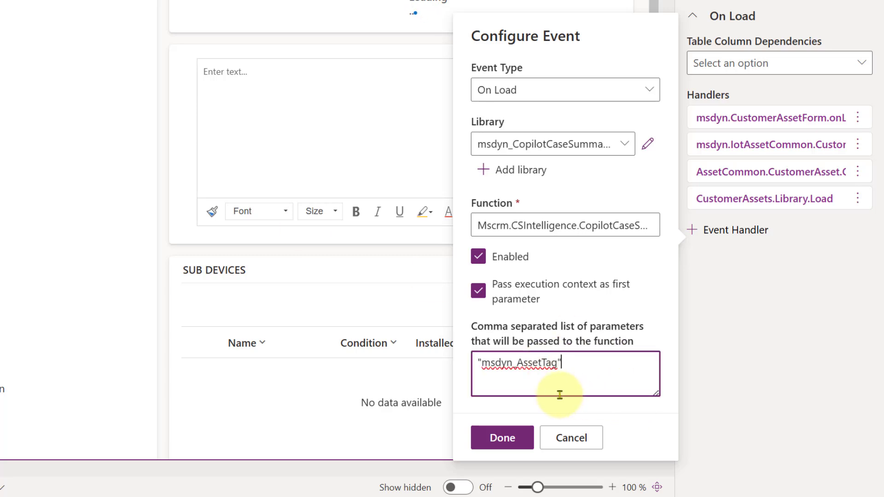
{"action": "left_click_drag", "start_coordinate": [477, 361], "coordinate": [557, 362]}
{"action": "left_click", "coordinate": [565, 362]}
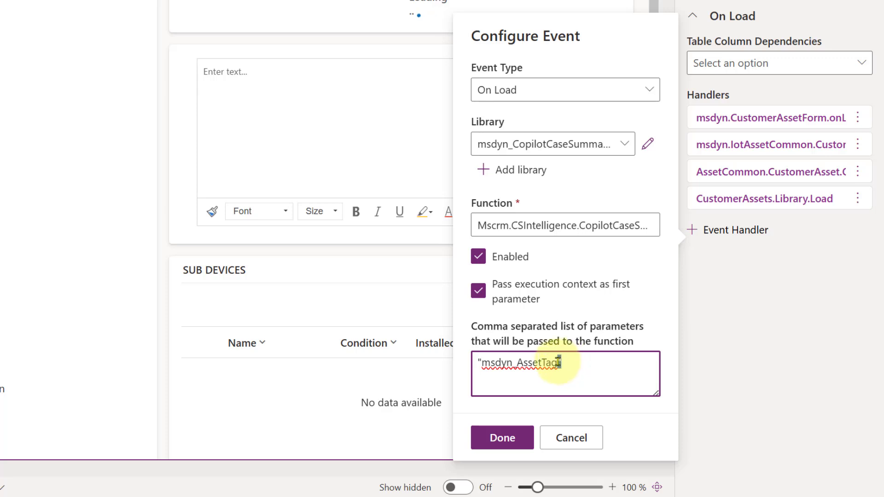
{"action": "left_click", "coordinate": [570, 363]}
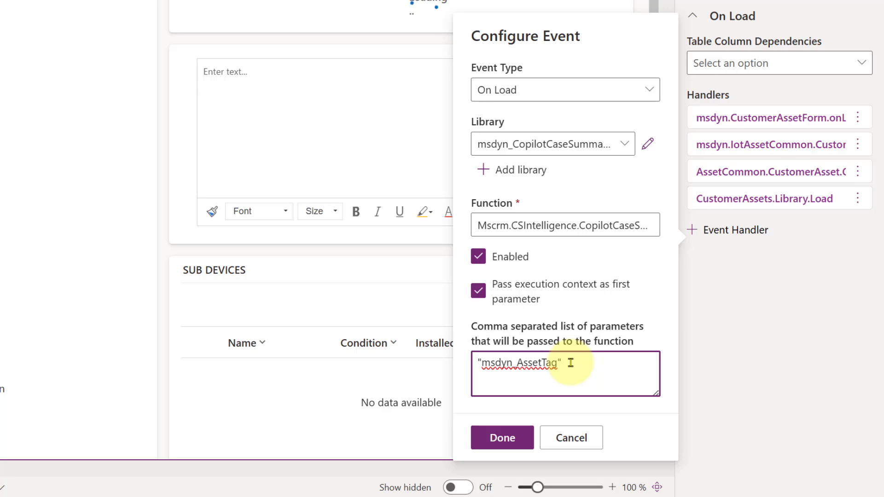
{"action": "type", "text": ",\""}
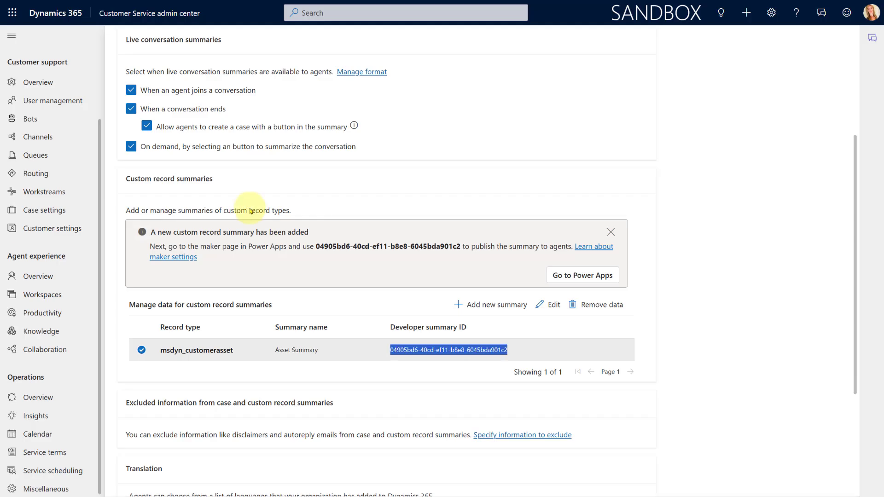
Copy the developer summary ID from Customer Service admin center and paste it in Power Apps as the handler's second parameter, closing the quotation mark.
{"action": "right_click", "coordinate": [429, 350]}
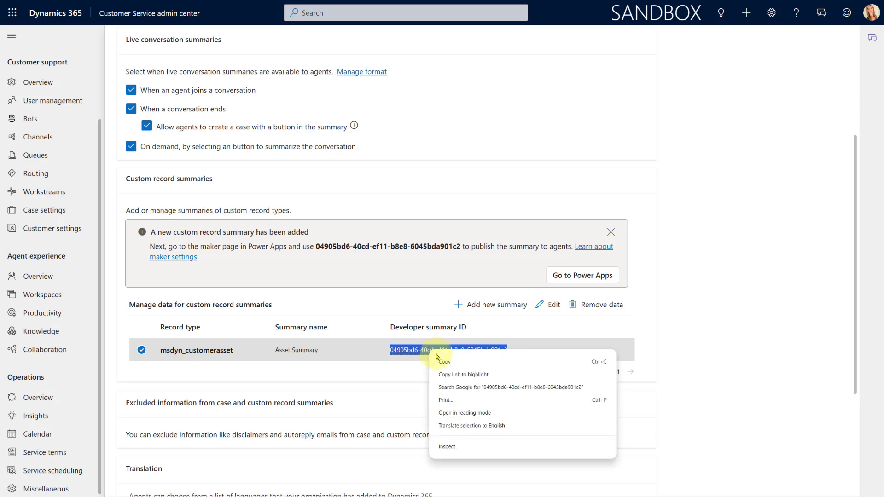
{"action": "left_click", "coordinate": [435, 362]}
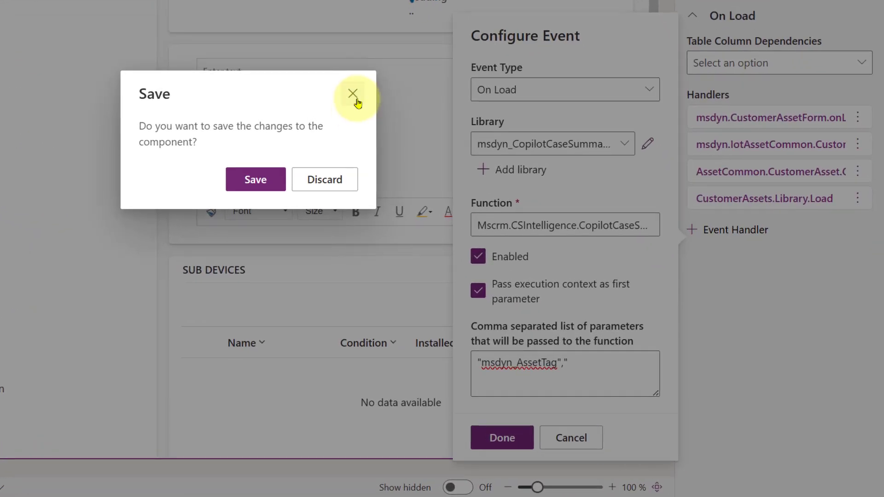
{"action": "left_click", "coordinate": [357, 103]}
{"action": "key", "text": "ctrl+v"}
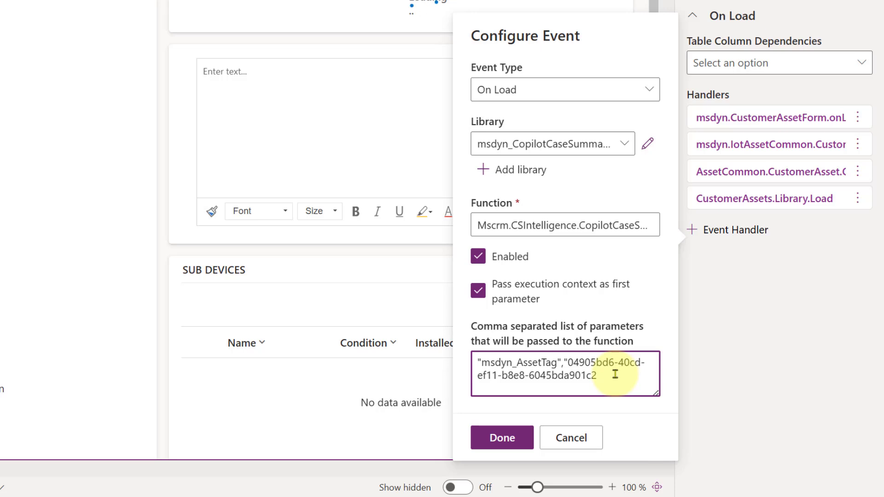
{"action": "type", "text": "\""}
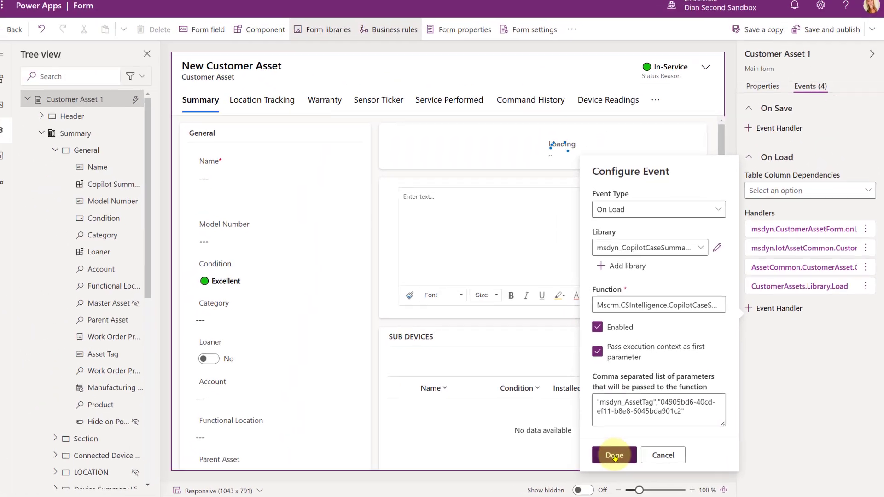
Apply the On Load event handler and save and publish the Customer Asset form.
{"action": "left_click", "coordinate": [503, 438]}
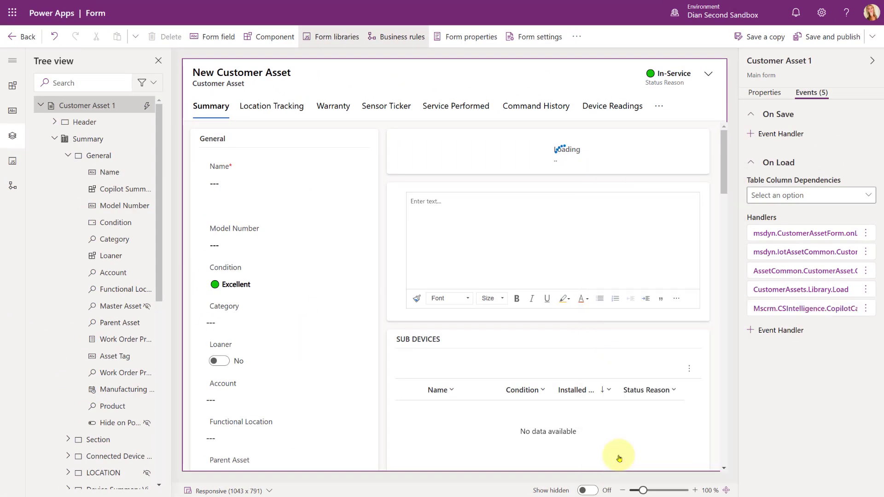
{"action": "left_click", "coordinate": [831, 40]}
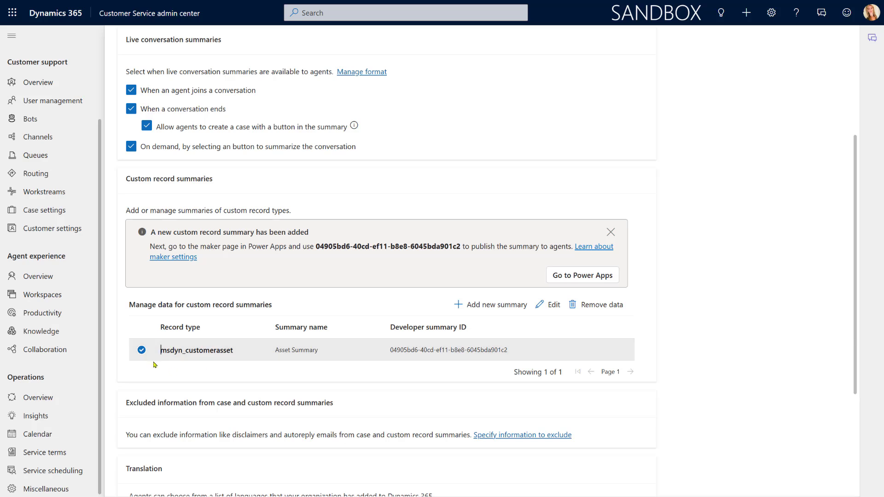
In Customer Service admin center, select the msdyn_customerasset summary and request removal of its data.
{"action": "left_click", "coordinate": [141, 350]}
{"action": "left_click", "coordinate": [141, 350]}
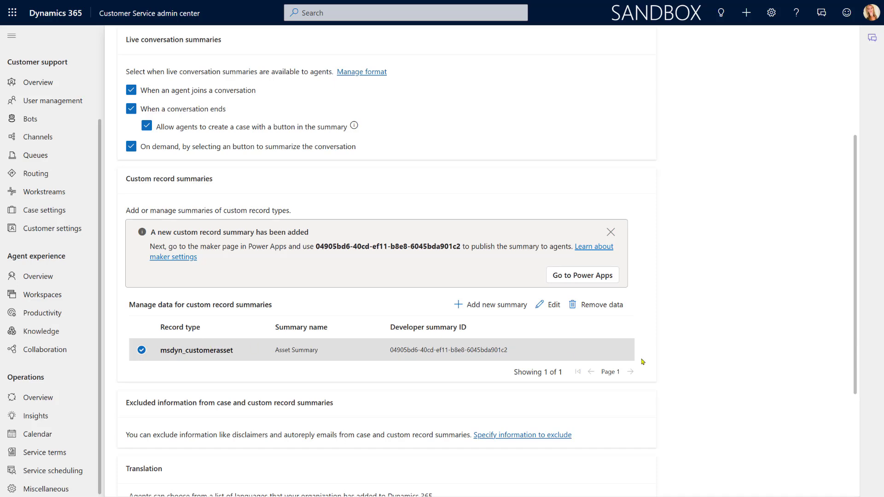
{"action": "left_click", "coordinate": [597, 306]}
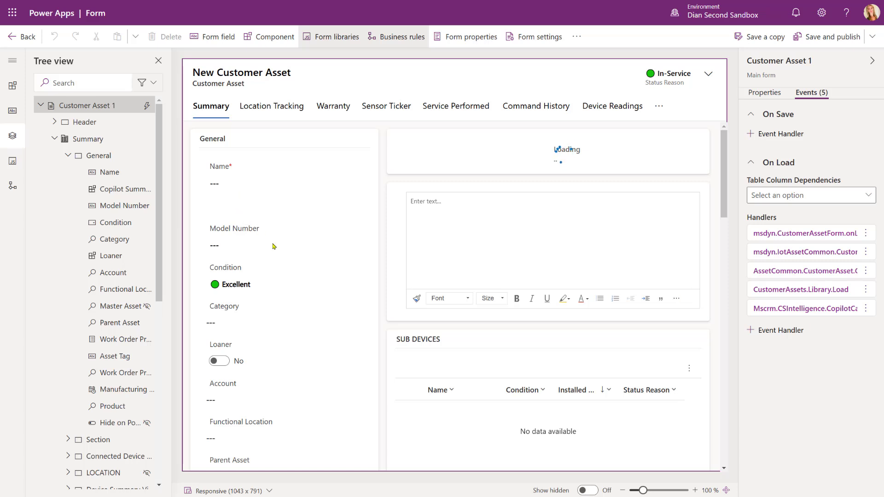
In Power Apps, inspect the Copilot Summary field and the options of the form's Mscrm.CSIntelligence On Load handler.
{"action": "left_click", "coordinate": [237, 213]}
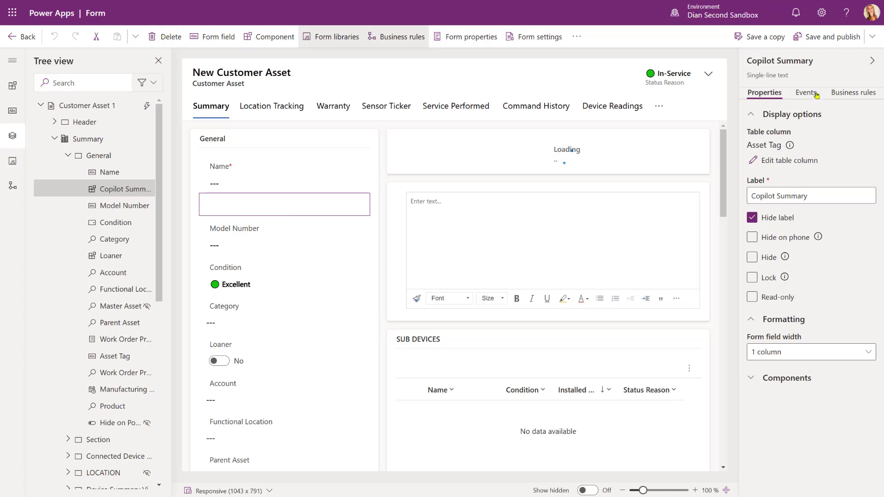
{"action": "left_click", "coordinate": [88, 105]}
{"action": "left_click", "coordinate": [805, 94]}
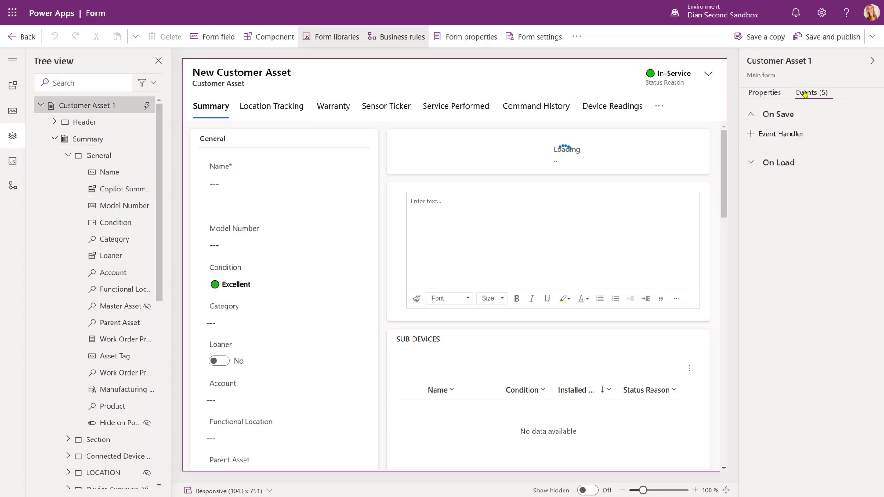
{"action": "left_click", "coordinate": [780, 169]}
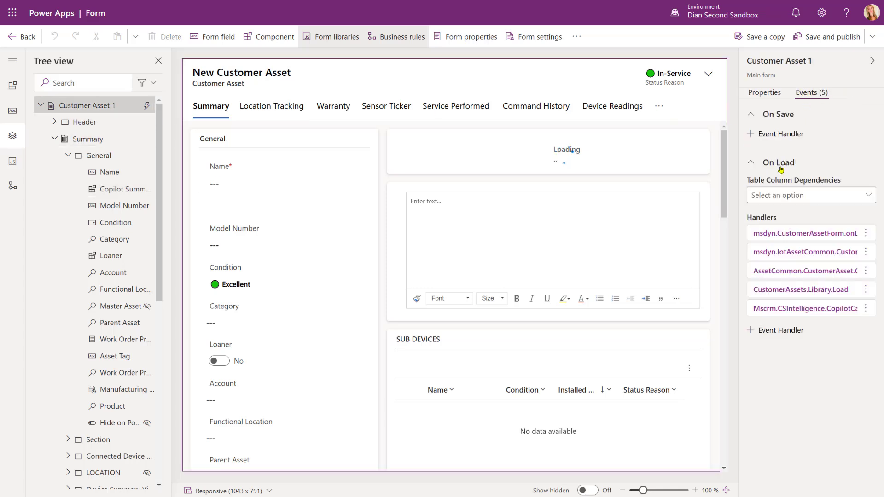
{"action": "left_click", "coordinate": [864, 310]}
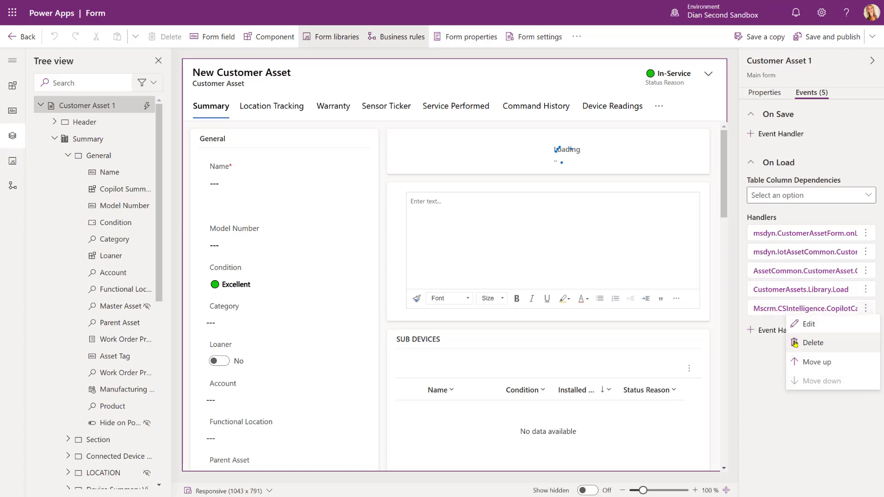
{"action": "left_click", "coordinate": [762, 403]}
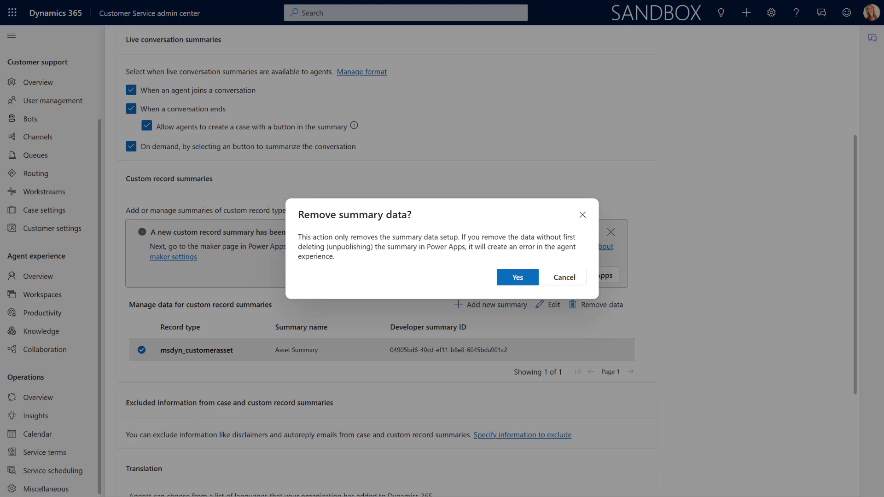
Back in Customer Service admin center, cancel the data removal and add an empty email address entry to the information excluded from summaries.
{"action": "left_click", "coordinate": [566, 278]}
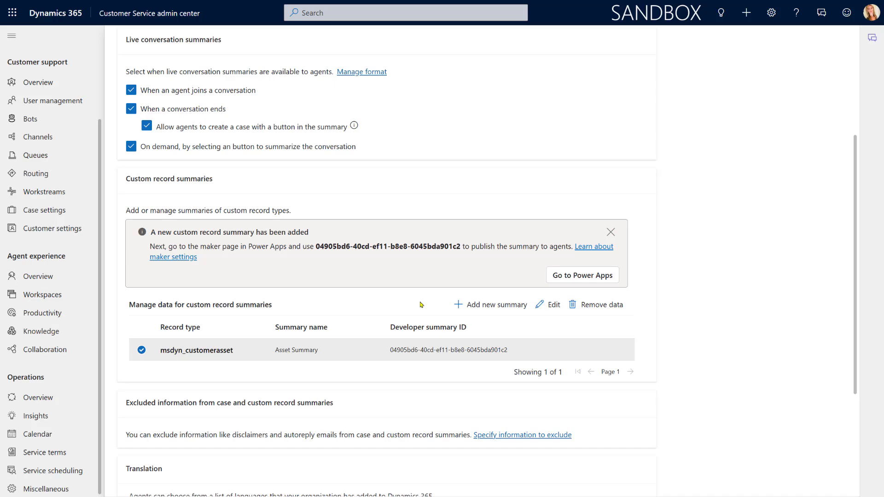
{"action": "scroll", "coordinate": [421, 304], "scroll_direction": "down", "scroll_amount": 4}
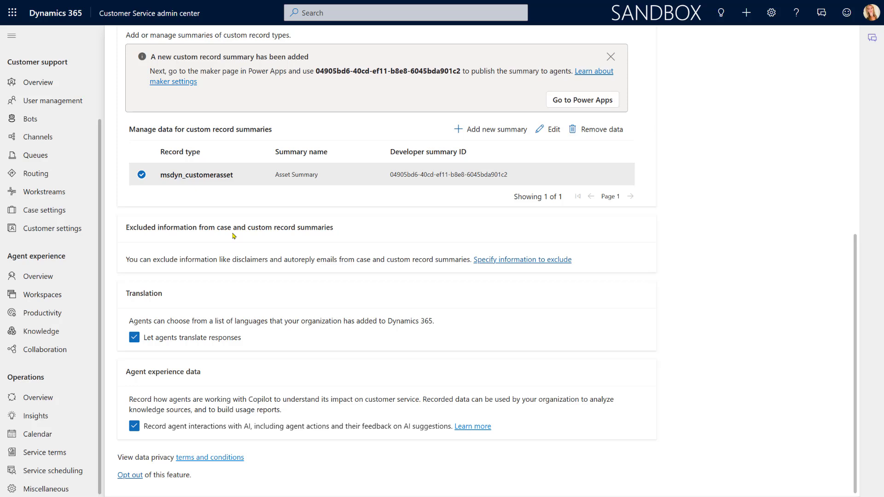
{"action": "left_click", "coordinate": [509, 260]}
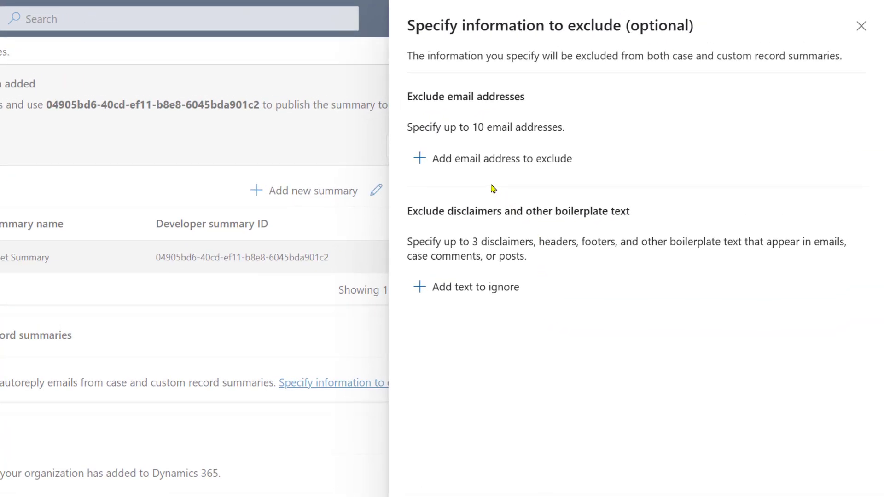
{"action": "left_click", "coordinate": [441, 161]}
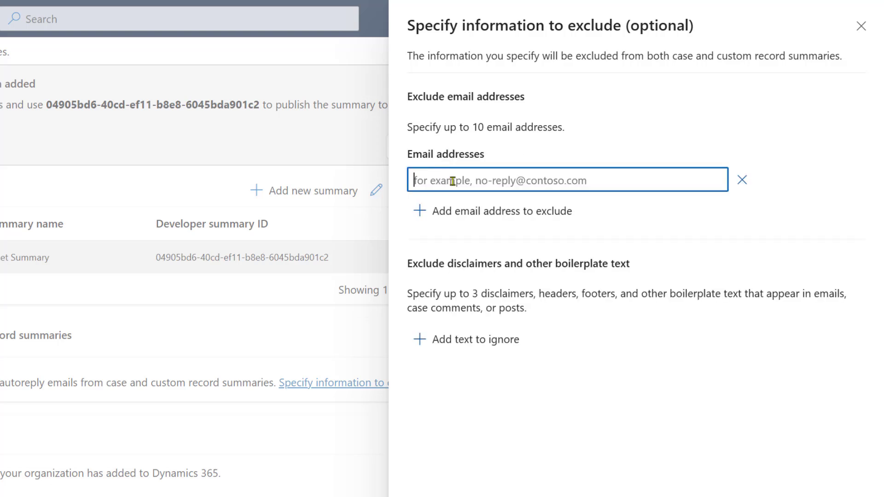